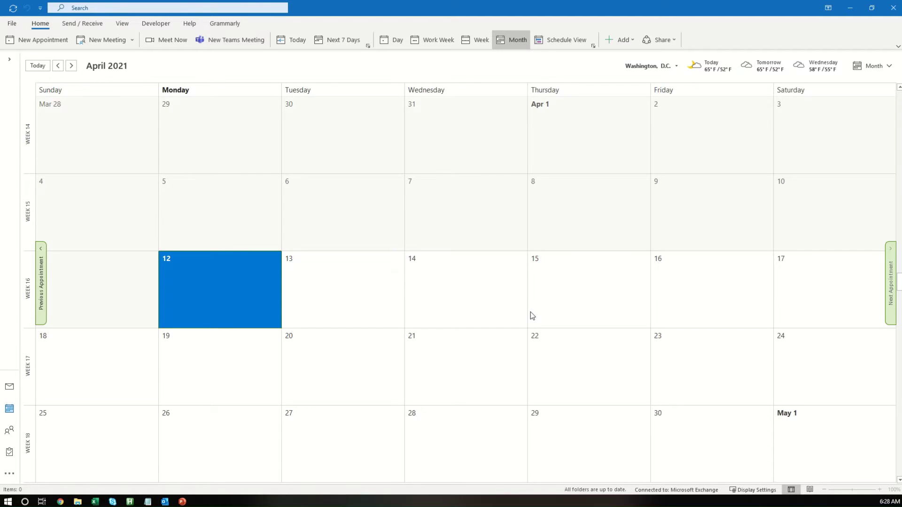
# Step: In Outlook Options, confirm the Developer tab stays enabled under Customize Ribbon
pyautogui.click(12, 24)
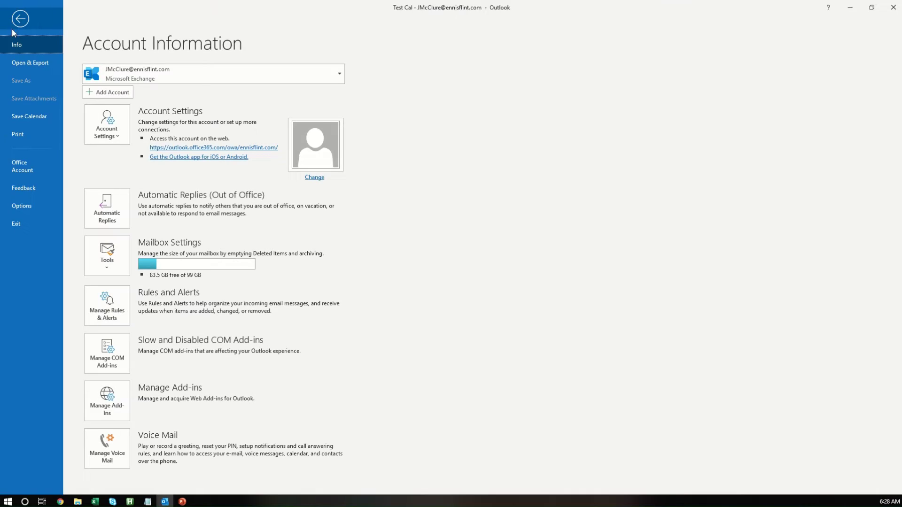
pyautogui.click(13, 208)
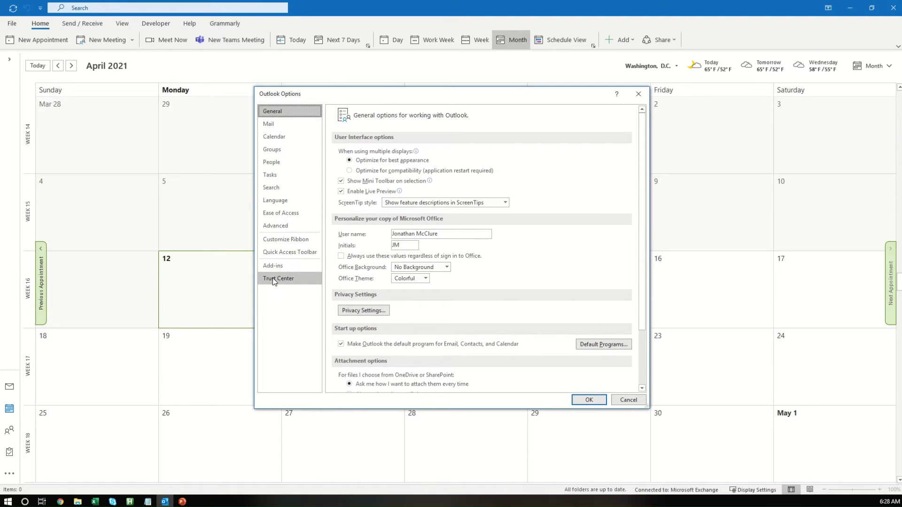
pyautogui.click(274, 279)
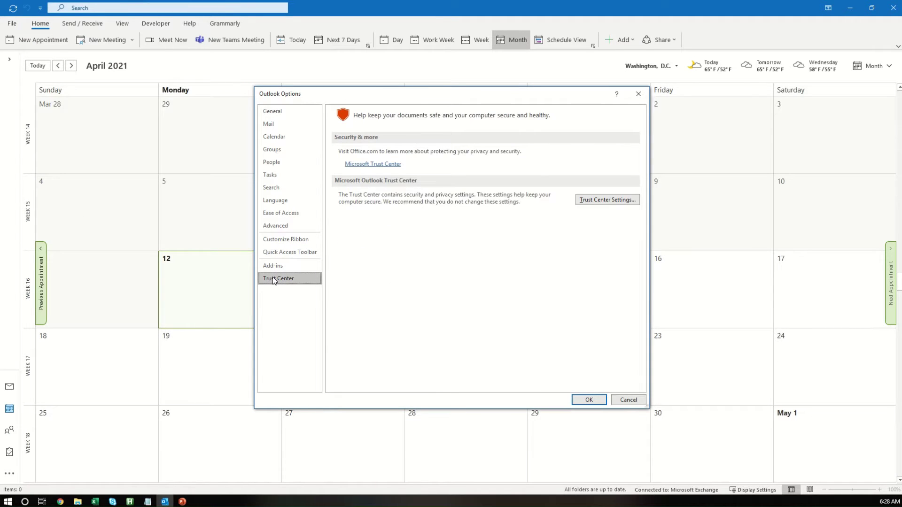
pyautogui.click(292, 240)
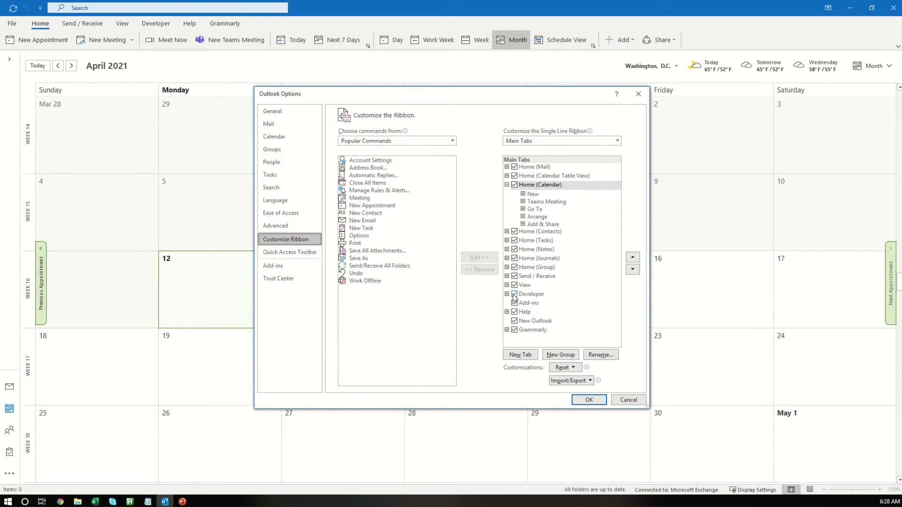
pyautogui.click(360, 220)
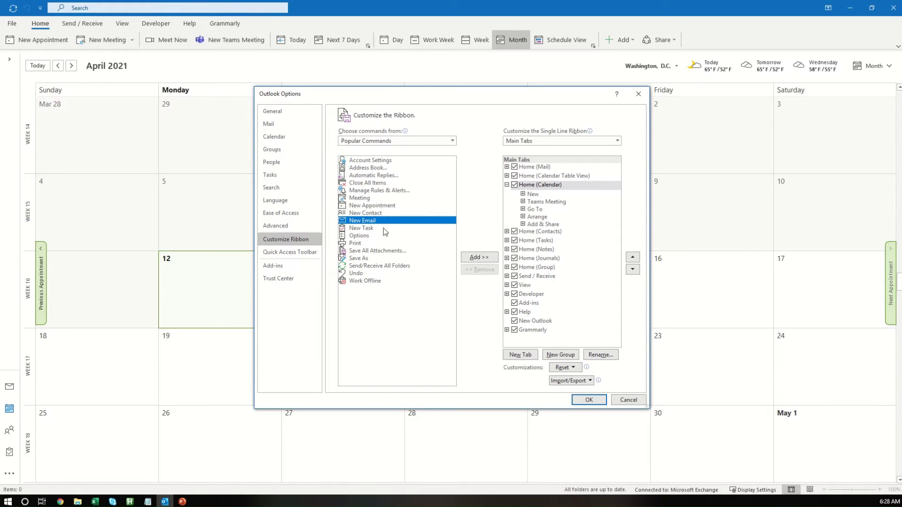
pyautogui.click(514, 295)
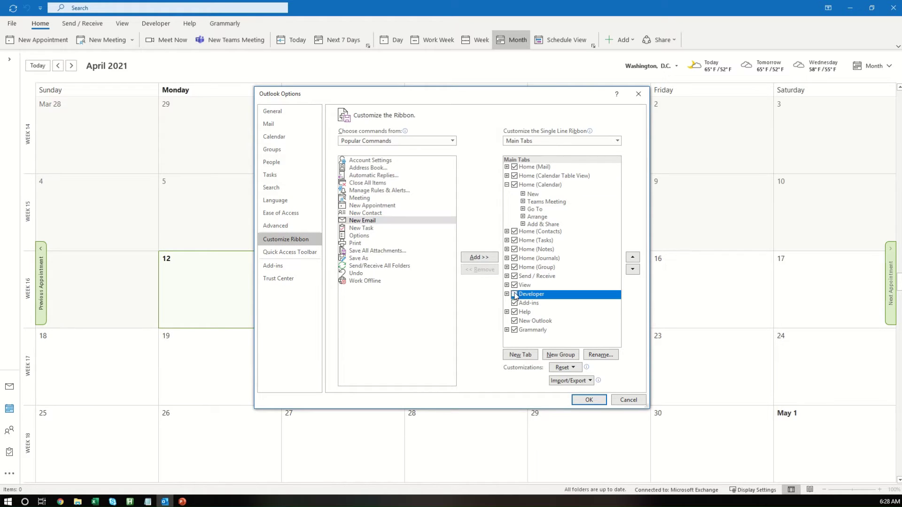
pyautogui.click(515, 295)
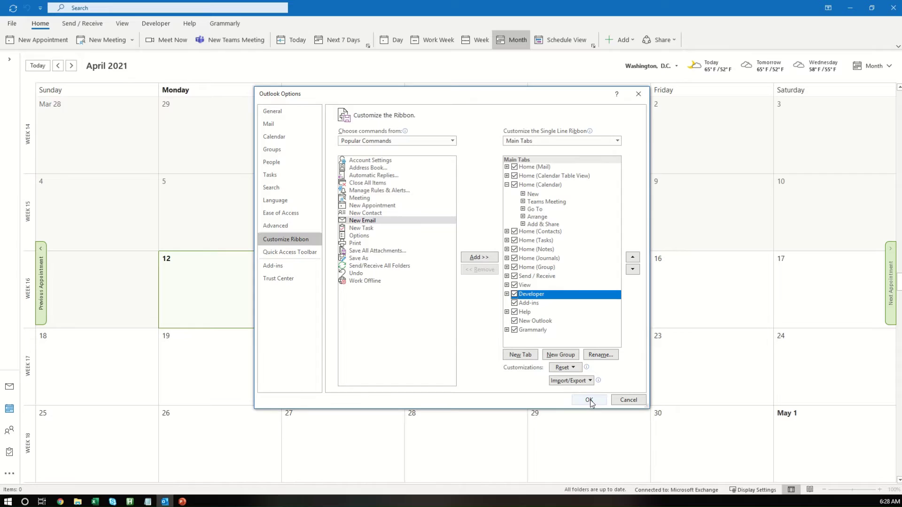
# Step: Review the Trust Center macro settings, then view the installed add-ins list
pyautogui.click(276, 279)
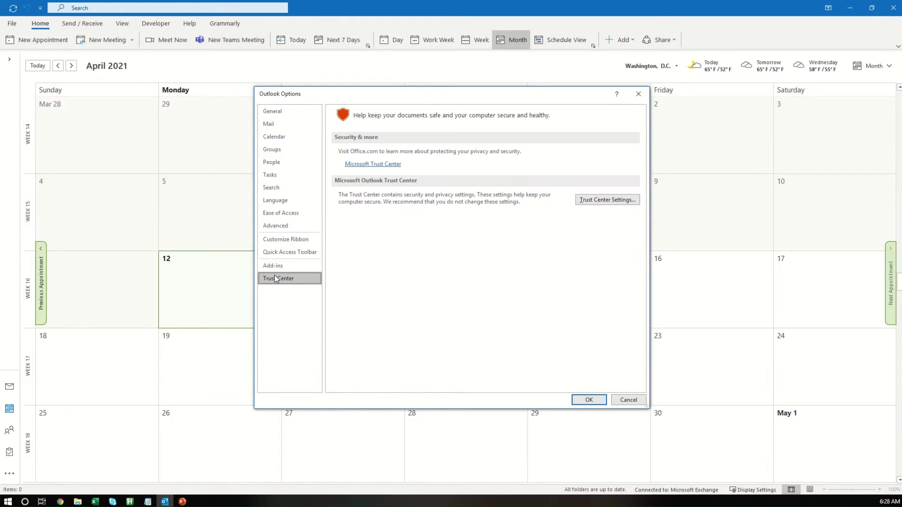
pyautogui.click(622, 201)
pyautogui.click(288, 175)
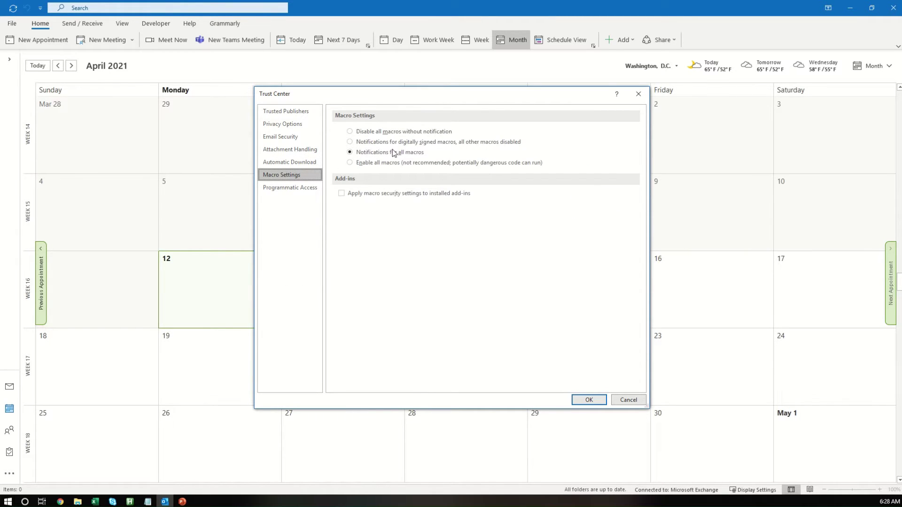
pyautogui.click(589, 400)
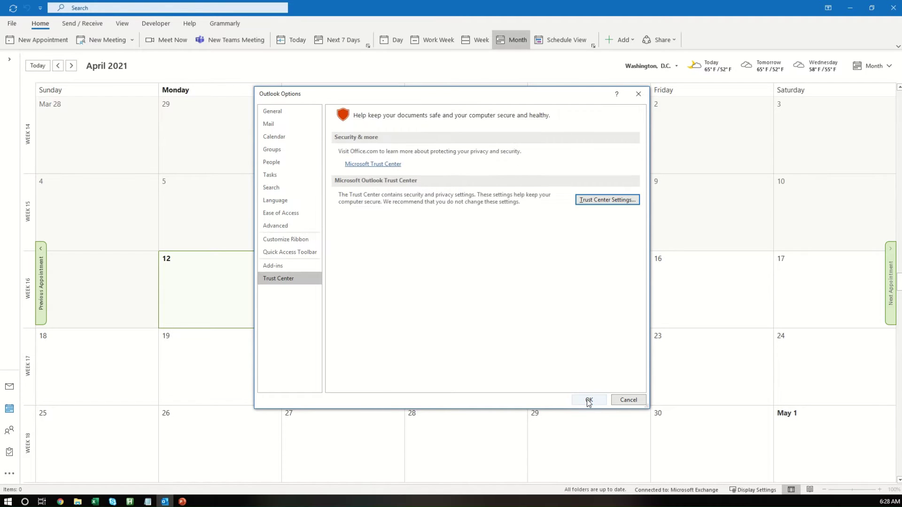
pyautogui.click(293, 266)
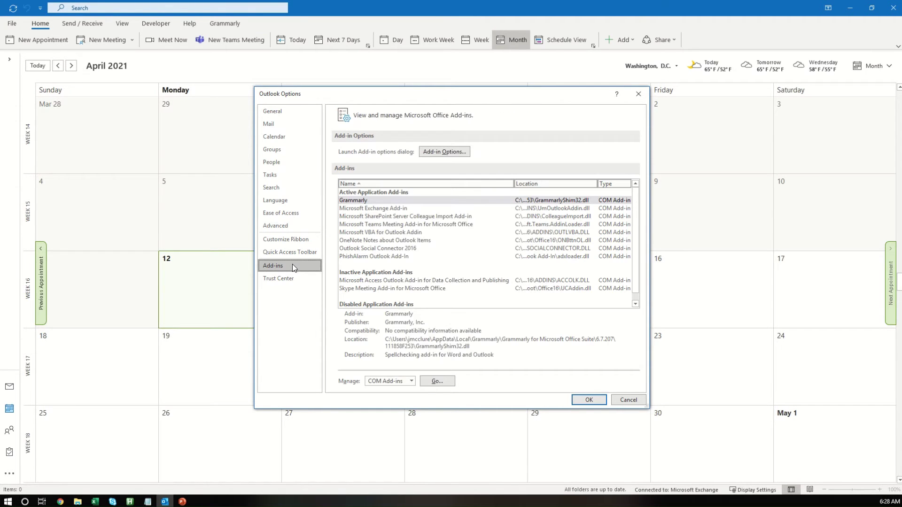
# Step: Apply the Outlook options and open the Visual Basic editor from the Developer tab
pyautogui.click(583, 401)
pyautogui.click(298, 224)
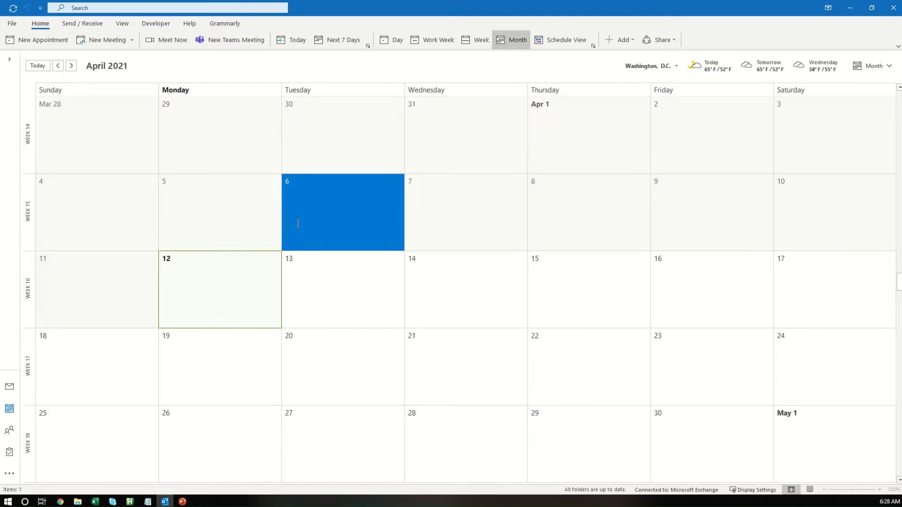
pyautogui.click(298, 225)
pyautogui.click(147, 22)
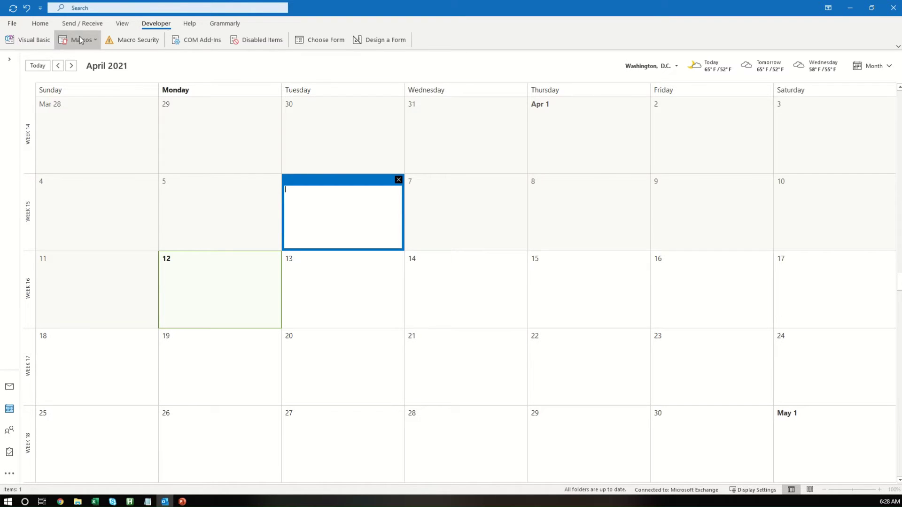
pyautogui.click(37, 40)
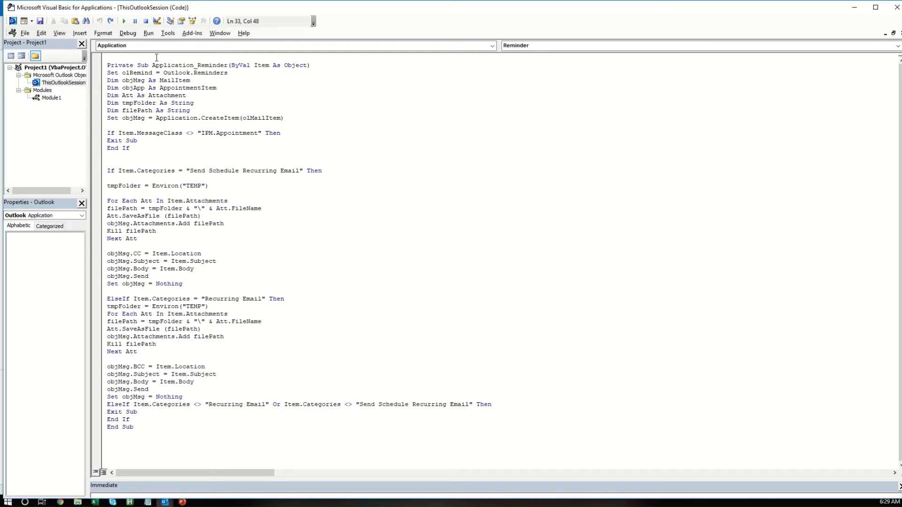
pyautogui.click(19, 75)
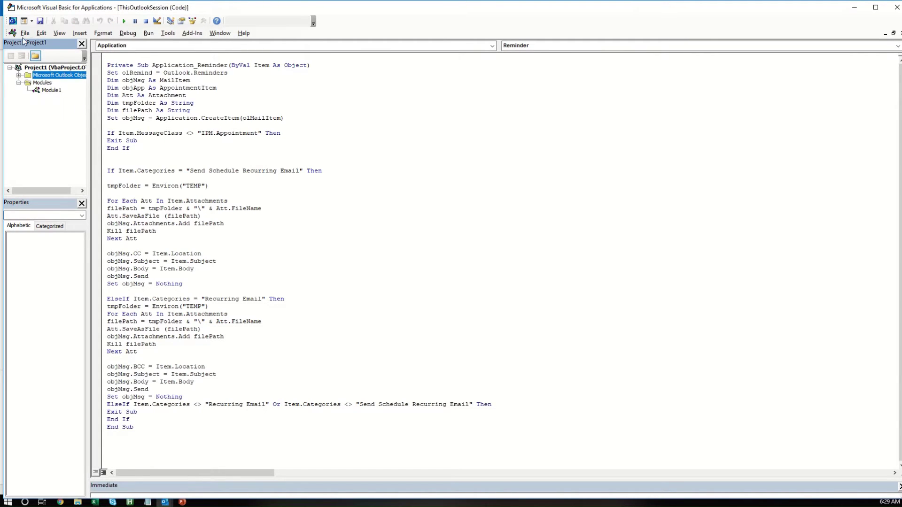
pyautogui.click(897, 8)
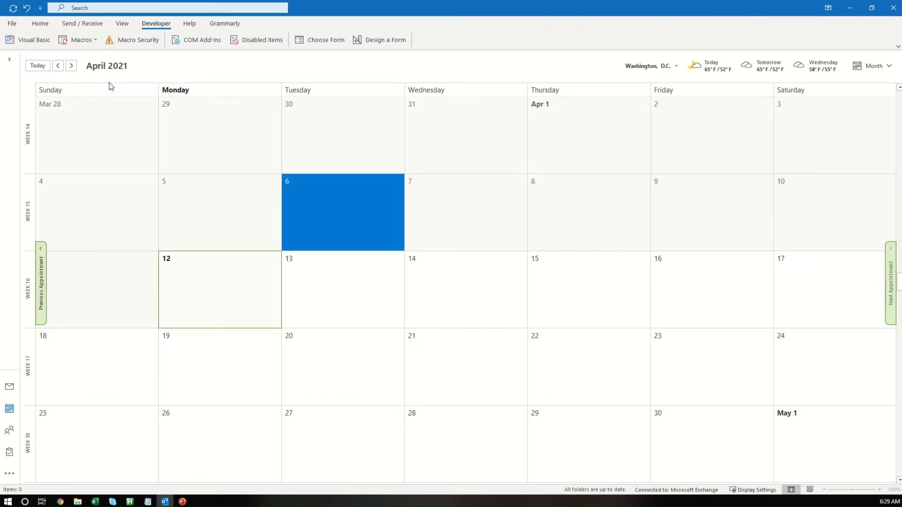
pyautogui.click(19, 40)
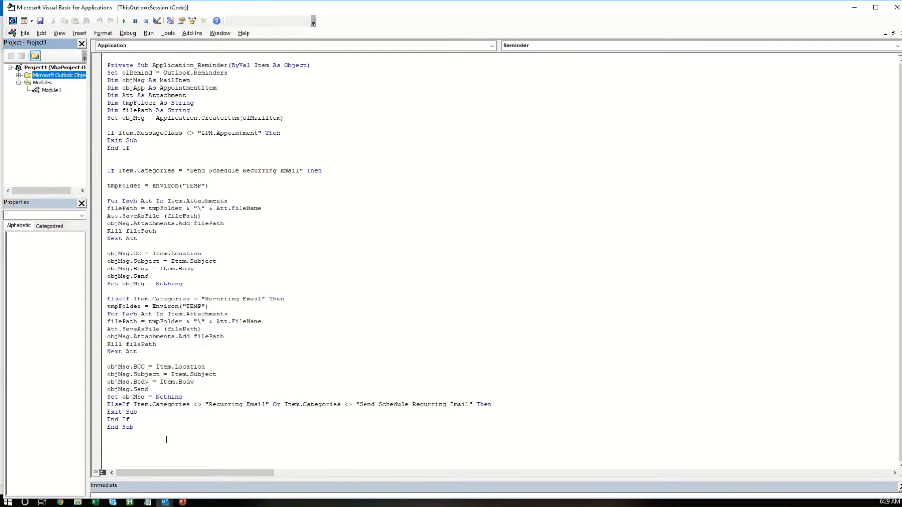
# Step: Select all the ThisOutlookSession macro code and review the project's checked library references
pyautogui.hotkey('ctrl', 'a')
pyautogui.click(171, 36)
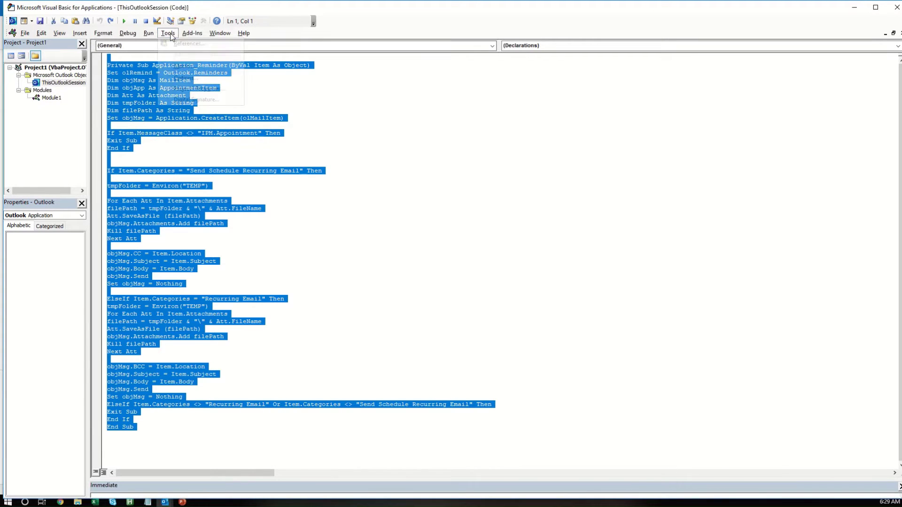
pyautogui.click(193, 44)
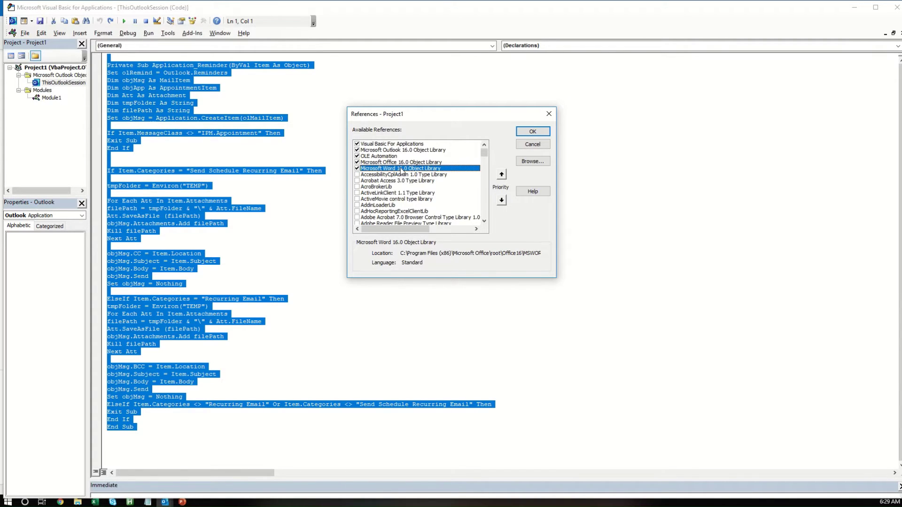
pyautogui.click(532, 132)
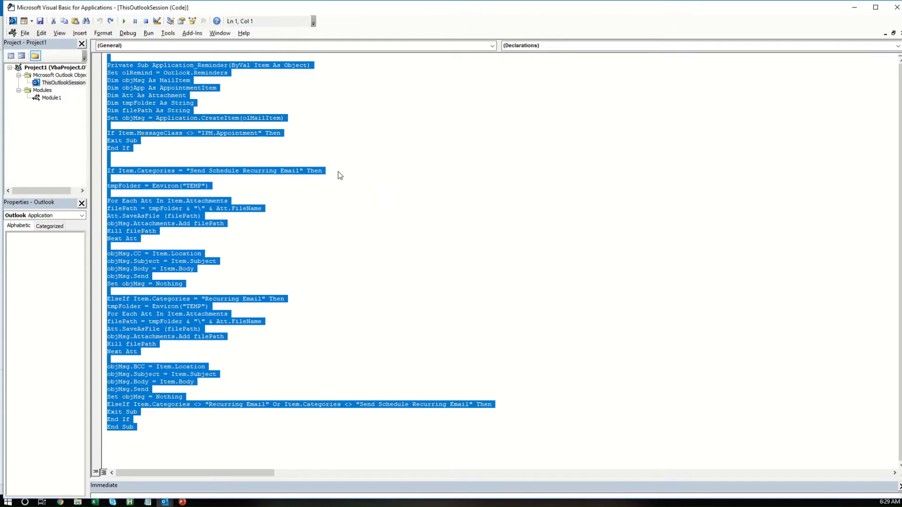
pyautogui.click(338, 172)
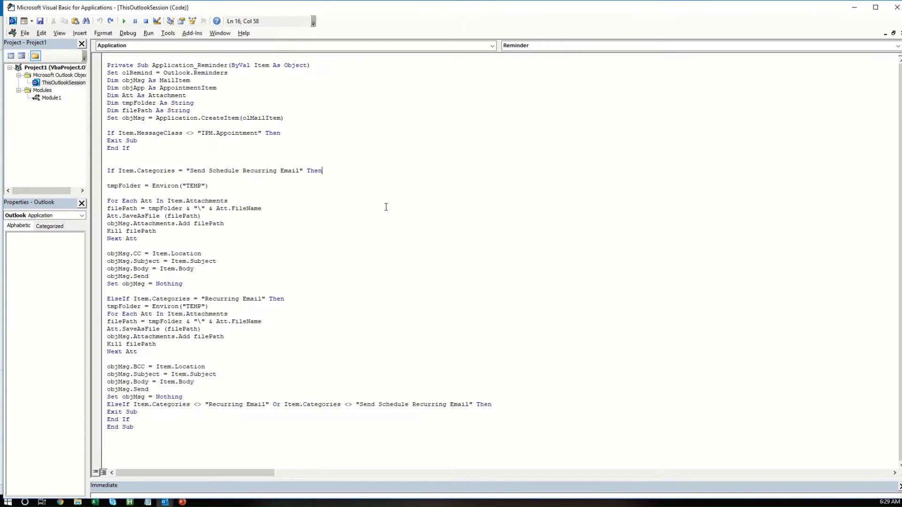
# Step: Close the VBA editor and create a timed April 12 appointment starting at 6:32 AM
pyautogui.click(897, 7)
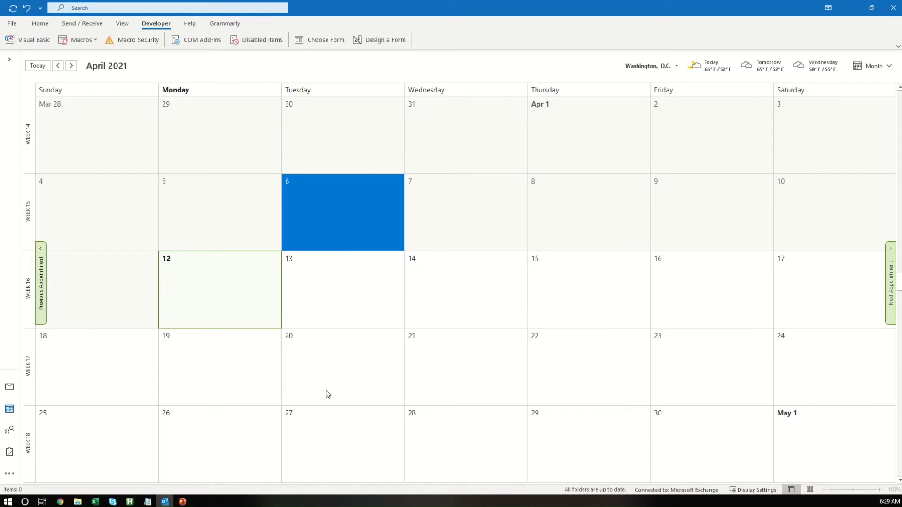
pyautogui.doubleClick(223, 292)
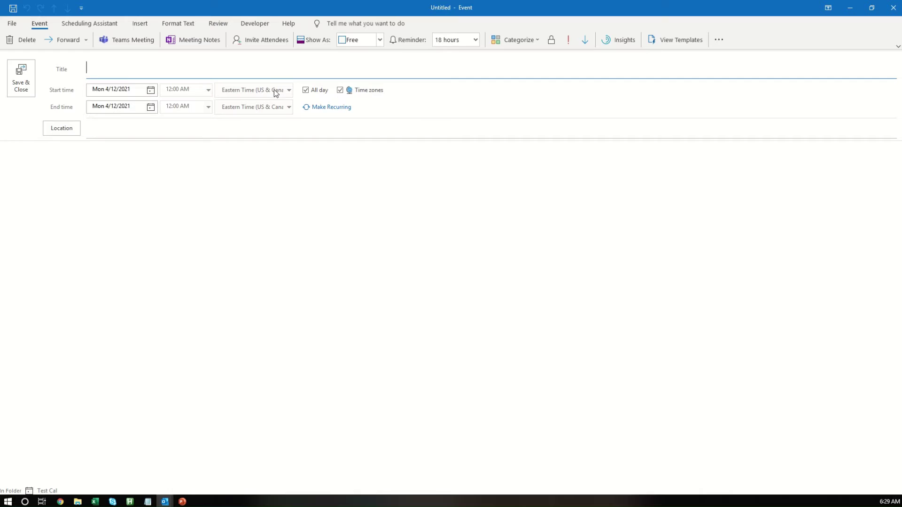
pyautogui.click(305, 89)
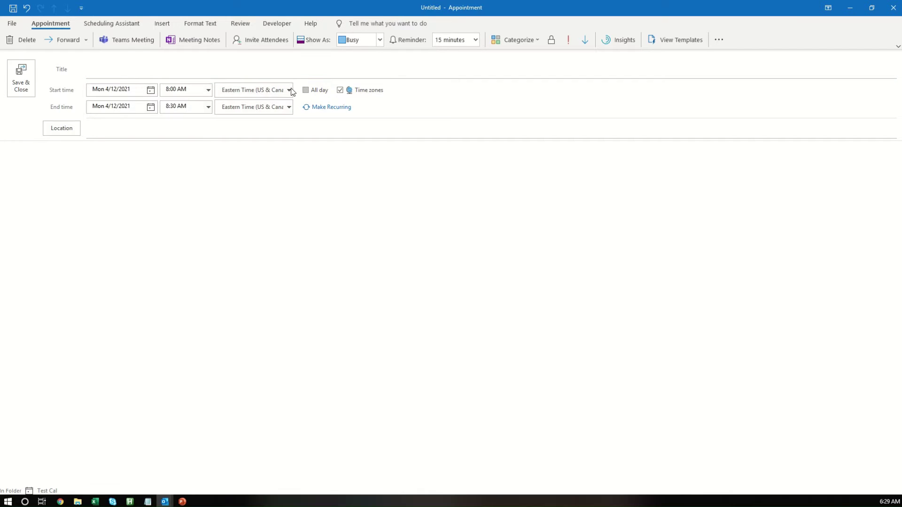
pyautogui.doubleClick(169, 90)
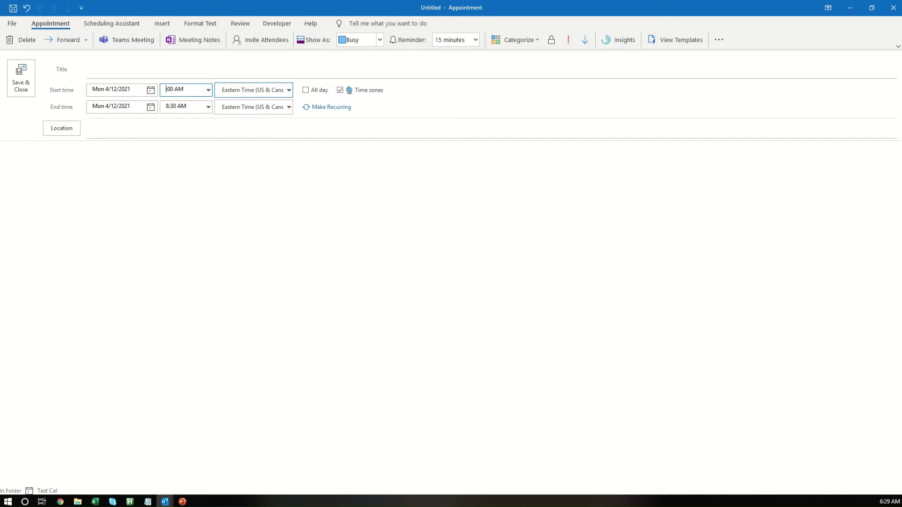
pyautogui.write('6')
pyautogui.press('BackSpace')
pyautogui.press('BackSpace')
pyautogui.write('32')
pyautogui.click(319, 159)
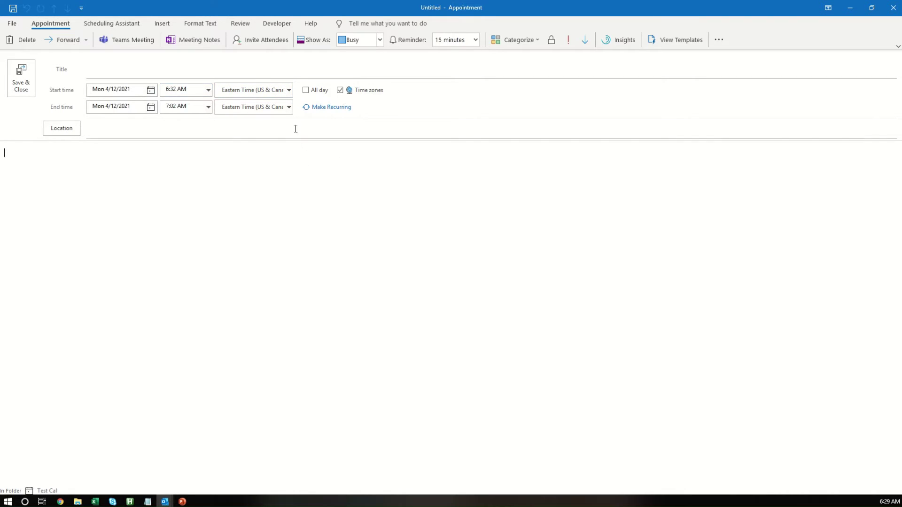
pyautogui.click(341, 107)
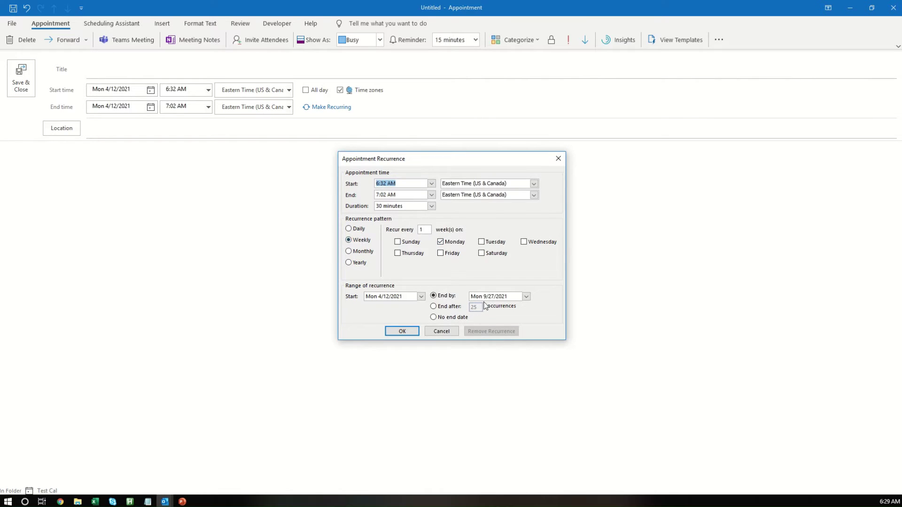
# Step: Confirm weekly Monday recurrence until 9/27/2021 and set the reminder to 0 minutes
pyautogui.click(398, 332)
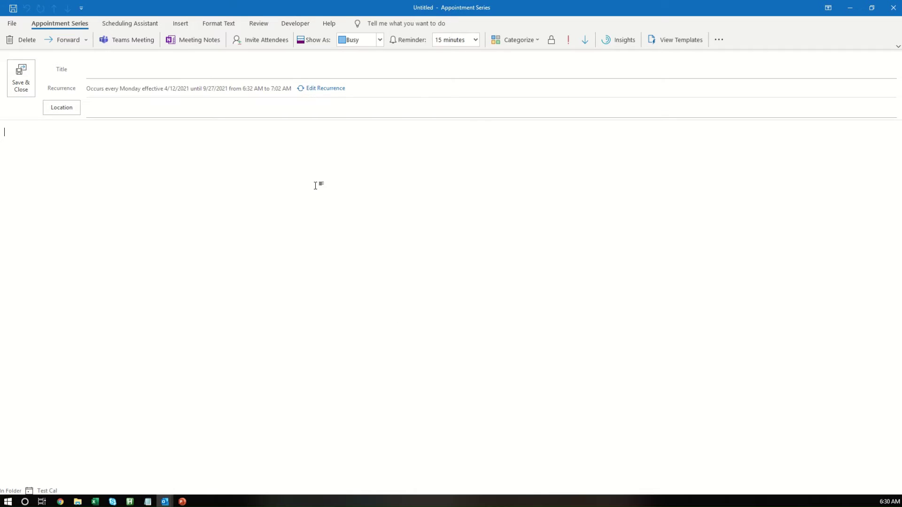
pyautogui.click(475, 39)
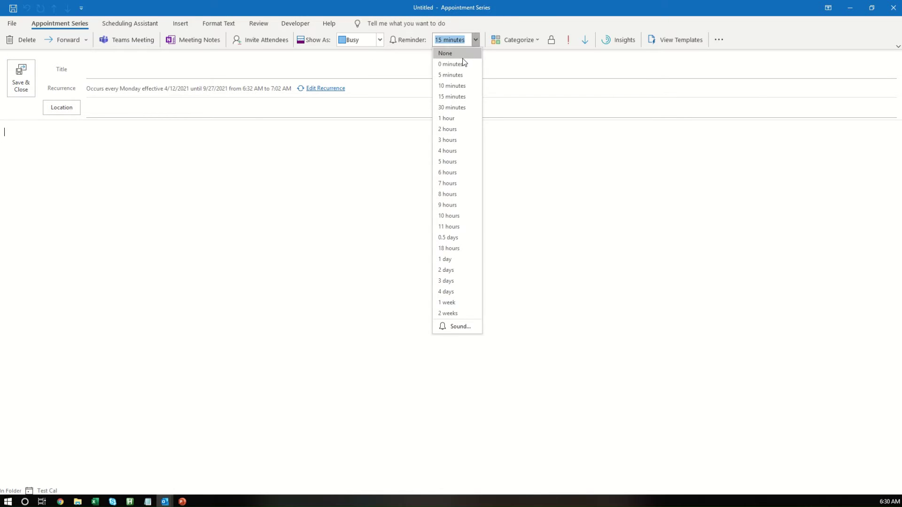
pyautogui.click(459, 61)
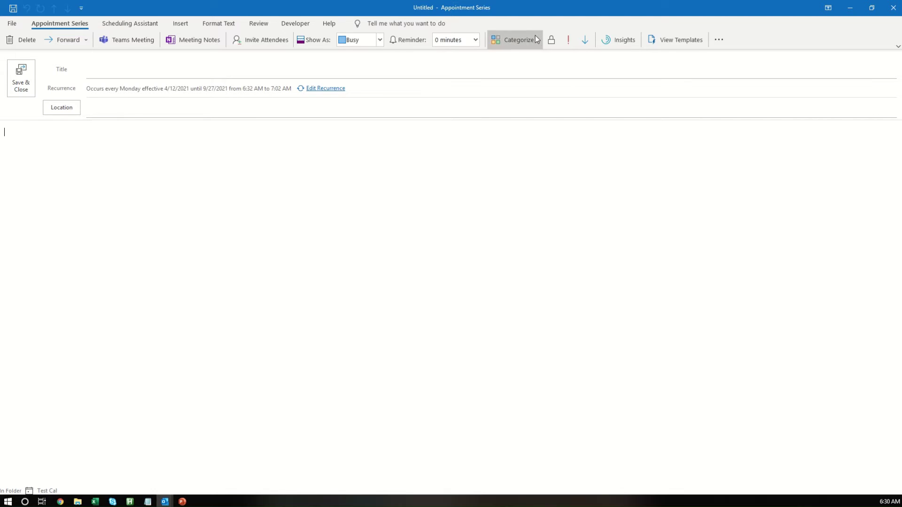
# Step: Assign the purple Send Schedule Recurring Email category from All Categories, adding no new category
pyautogui.click(538, 40)
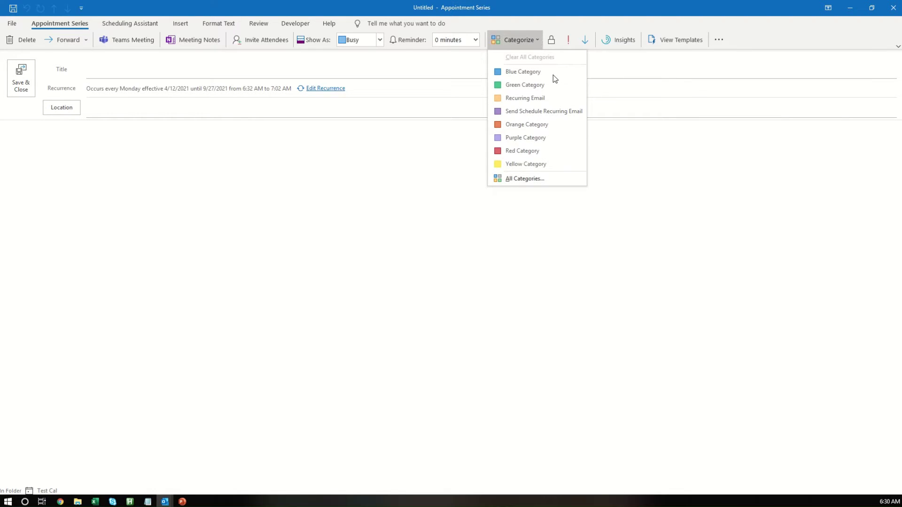
pyautogui.click(526, 179)
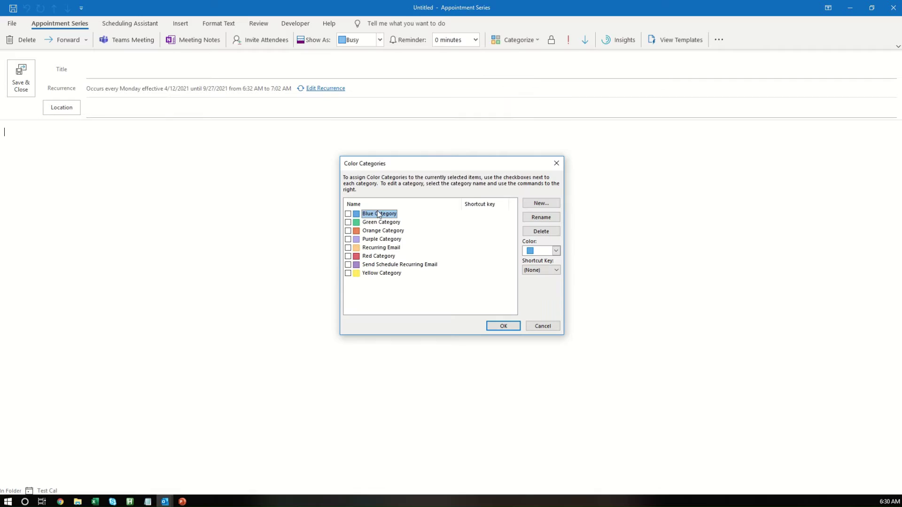
pyautogui.click(540, 205)
pyautogui.moveTo(432, 226); pyautogui.dragTo(481, 192)
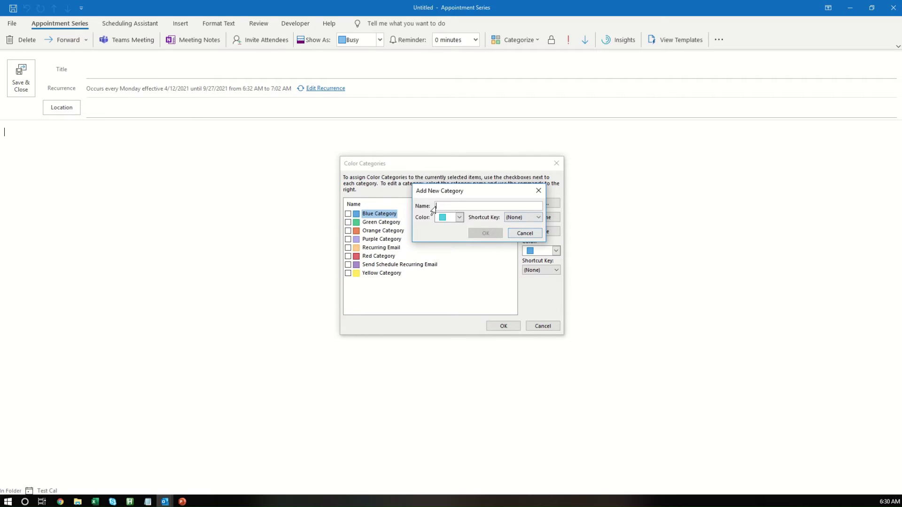
pyautogui.click(524, 233)
pyautogui.click(384, 265)
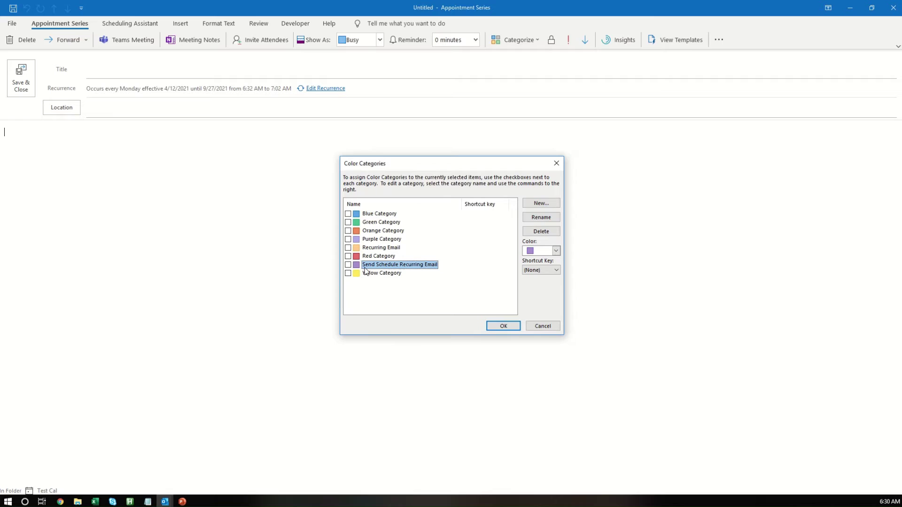
pyautogui.click(503, 326)
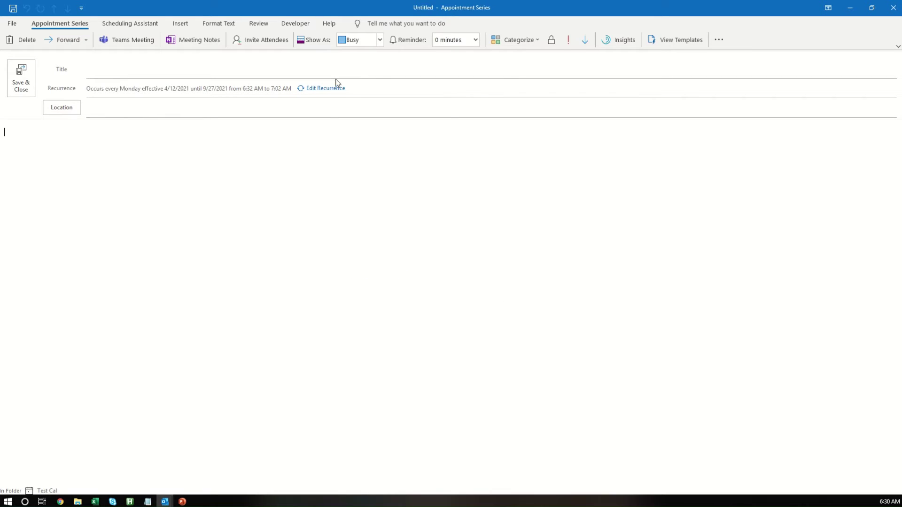
pyautogui.click(295, 23)
pyautogui.click(31, 39)
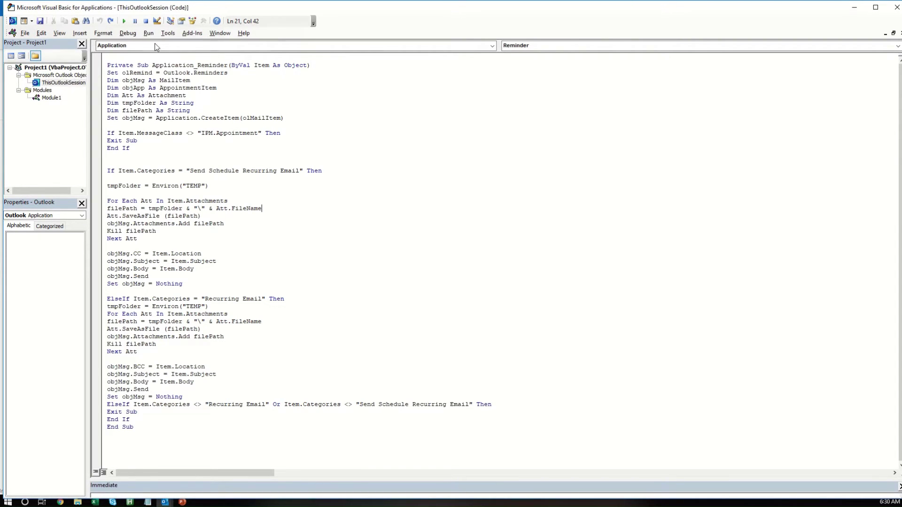
pyautogui.click(167, 33)
pyautogui.click(167, 33)
pyautogui.hotkey('ctrl', 'a')
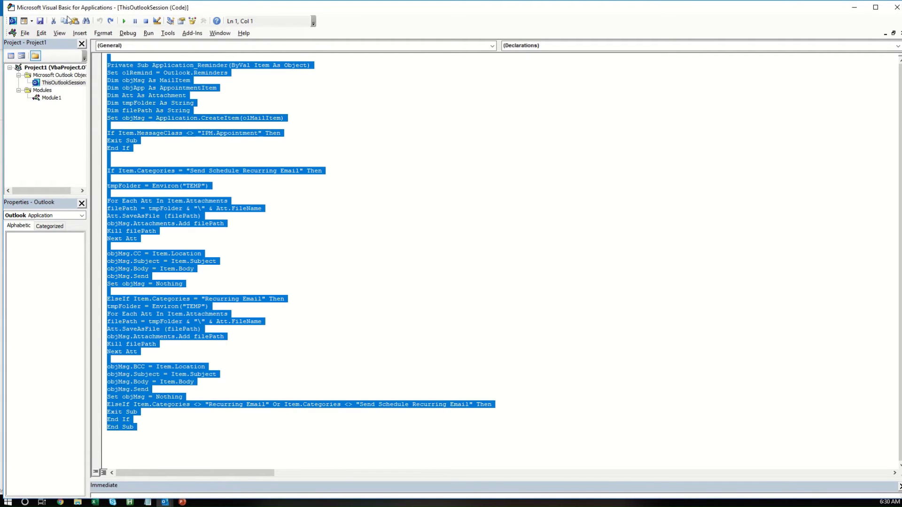
pyautogui.click(253, 88)
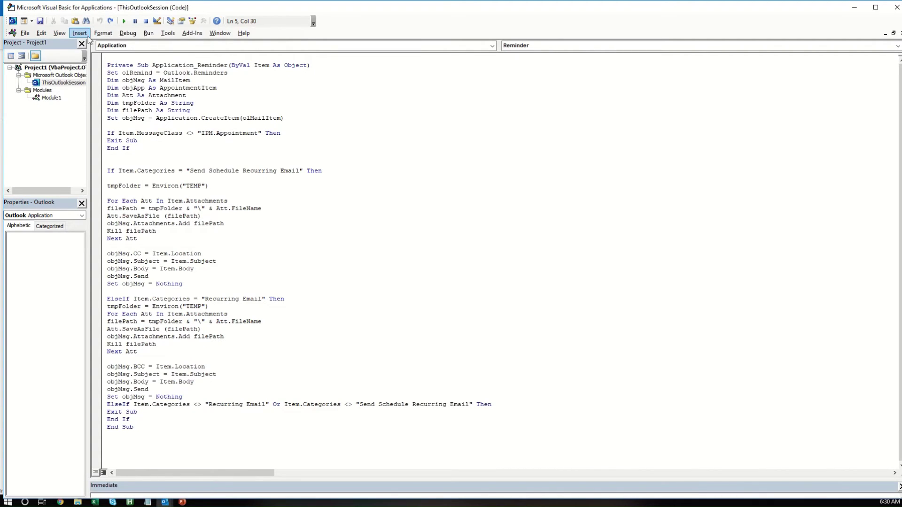
pyautogui.click(81, 34)
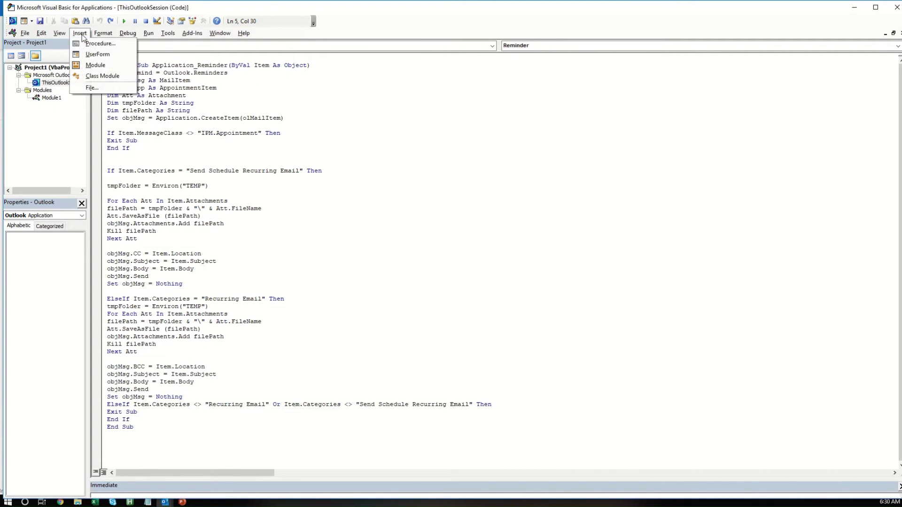
pyautogui.click(93, 69)
pyautogui.rightClick(46, 106)
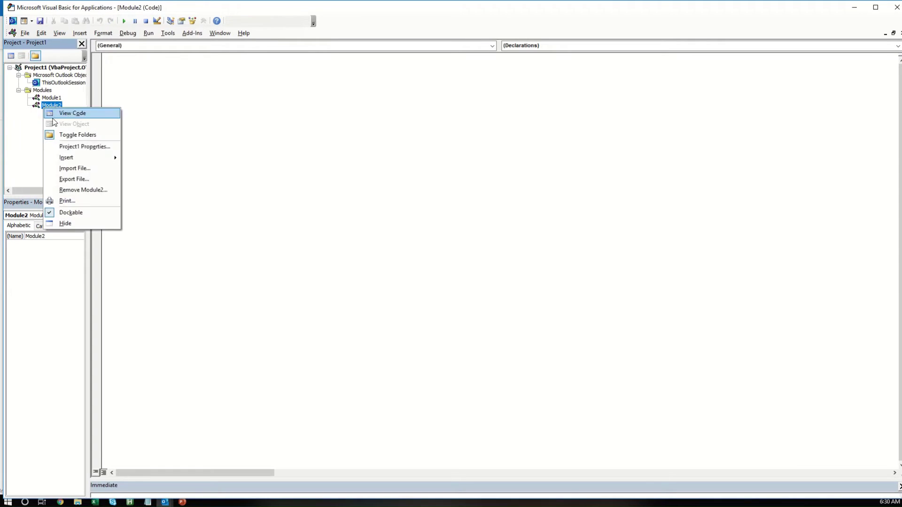
pyautogui.click(76, 189)
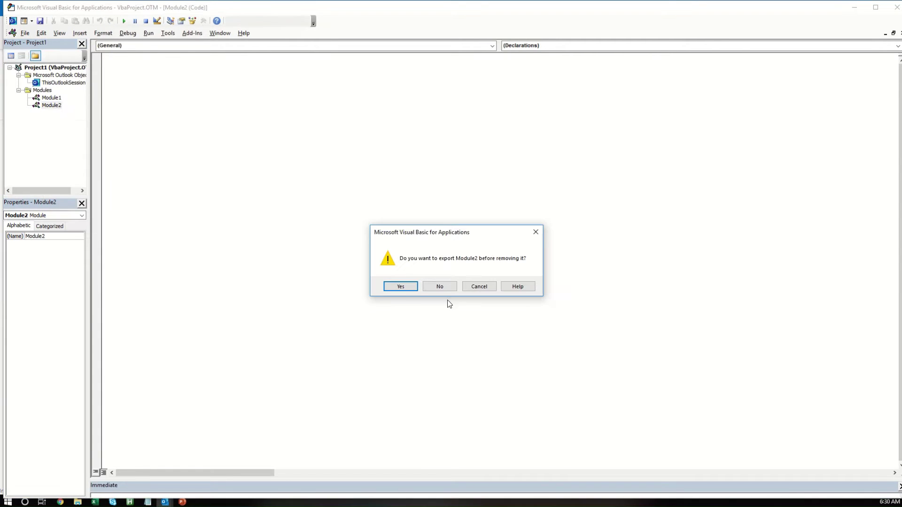
pyautogui.click(426, 289)
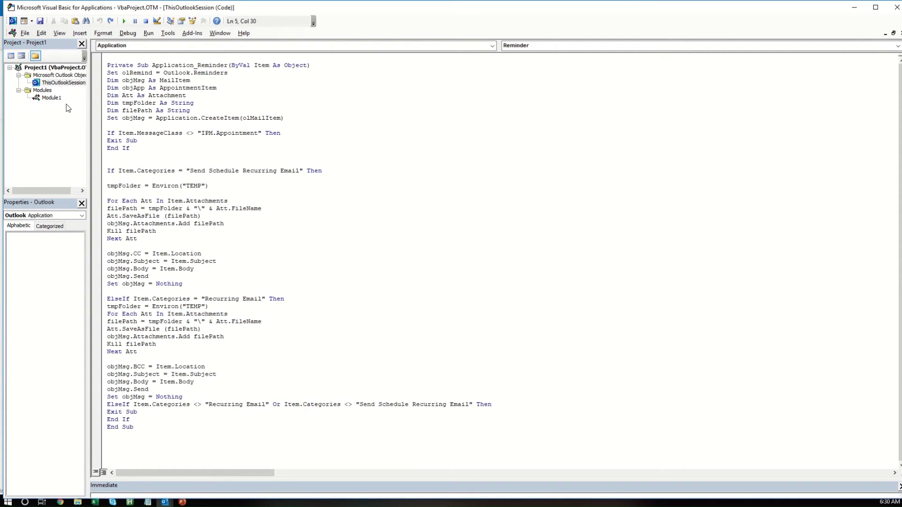
pyautogui.doubleClick(51, 98)
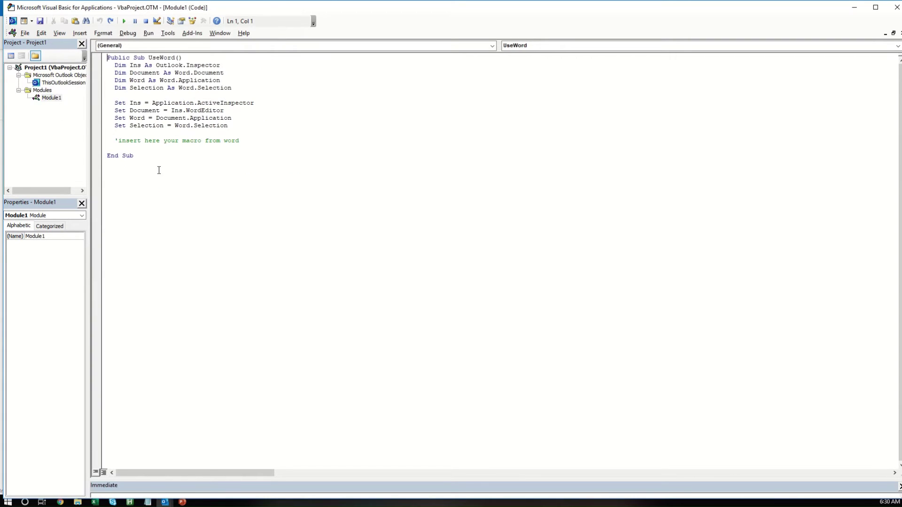
pyautogui.hotkey('ctrl', 'a')
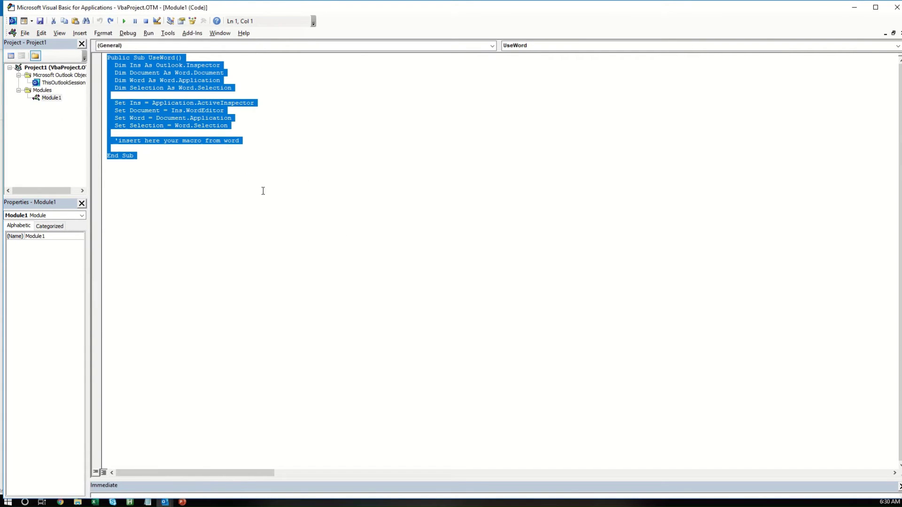
pyautogui.click(247, 190)
pyautogui.click(896, 7)
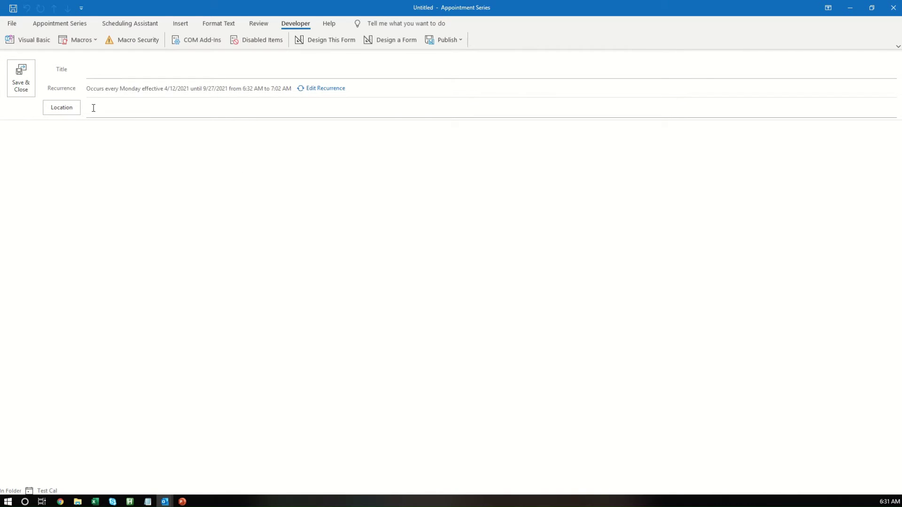
# Step: Enter the title 'Weekly Financial Numbers', fixing the 'FInancial' capitalization typo
pyautogui.click(139, 71)
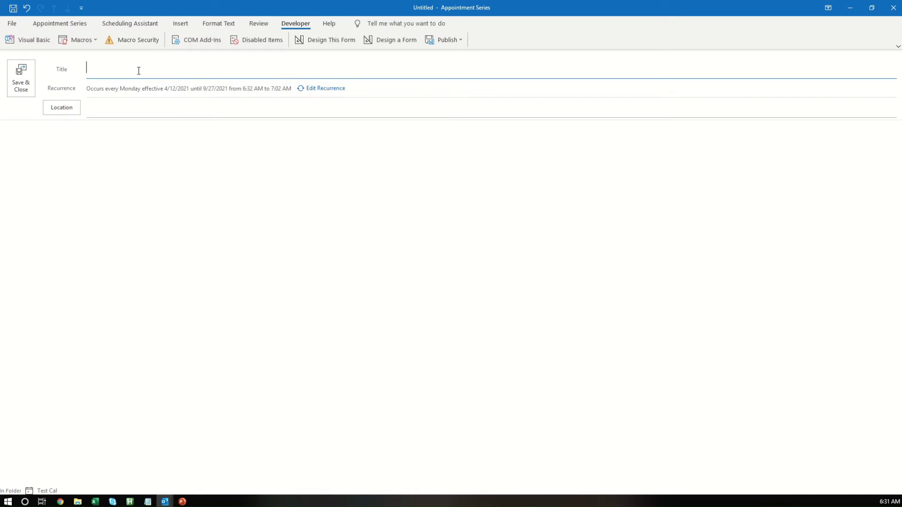
pyautogui.write('FInancial Numbers')
pyautogui.press('BackSpace')
pyautogui.press('BackSpace')
pyautogui.write('Weekly ')
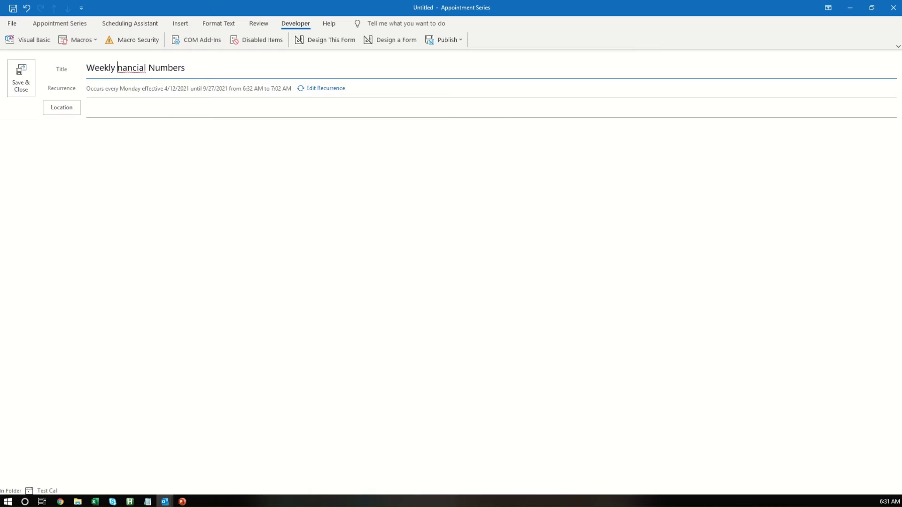
pyautogui.write('Fin')
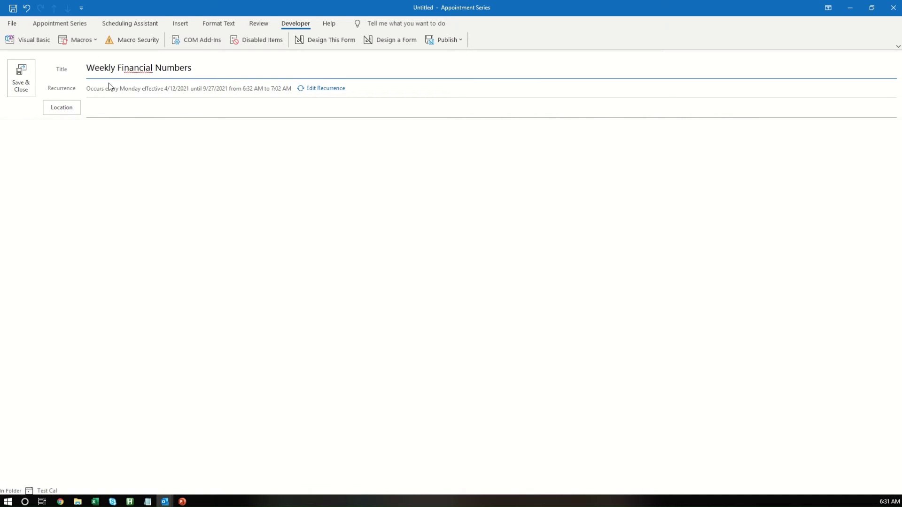
pyautogui.click(108, 116)
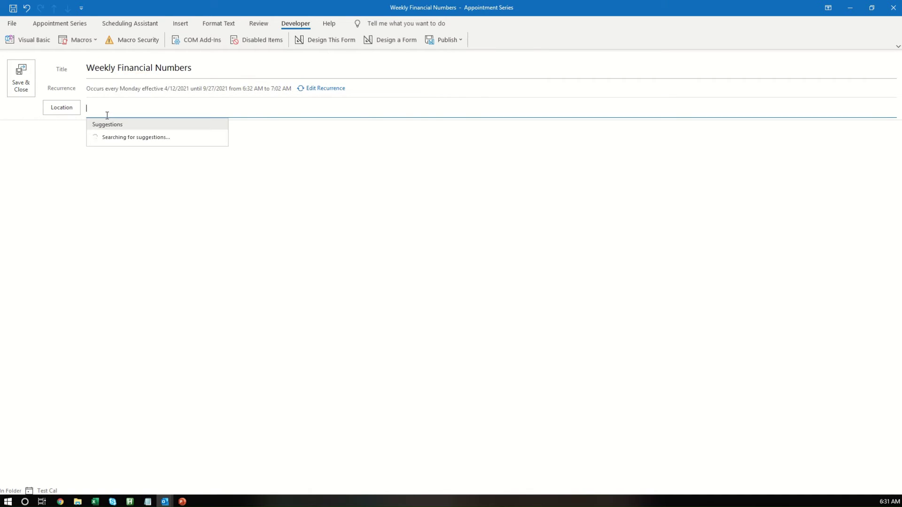
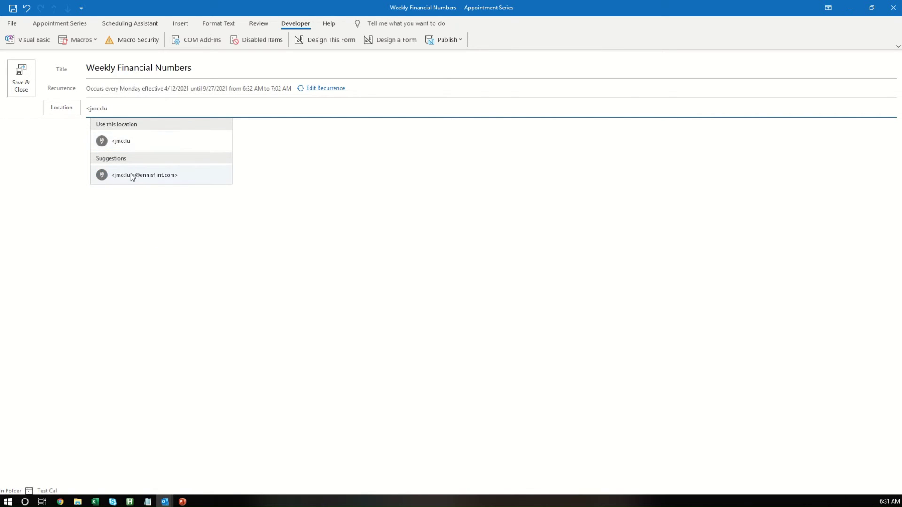
# Step: Put one suggested recipient's e-mail address in Location, removing an extra second address
pyautogui.click(130, 175)
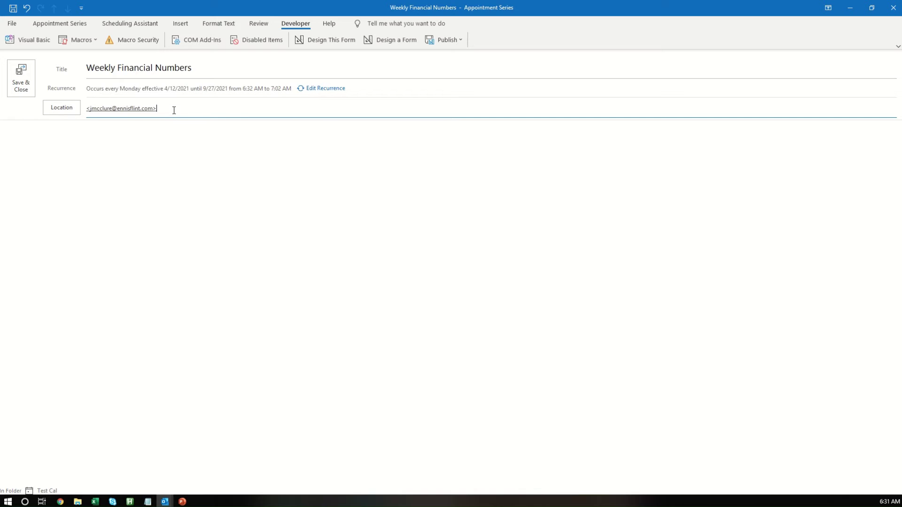
pyautogui.write(';')
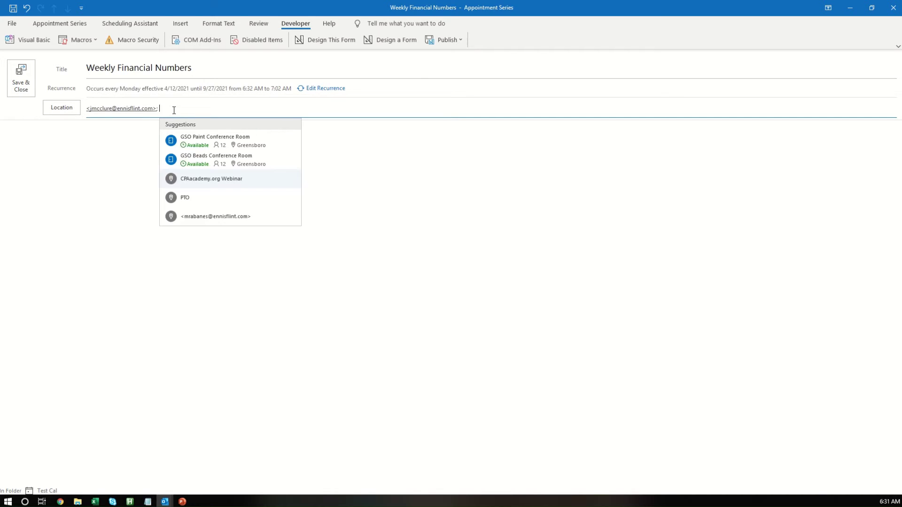
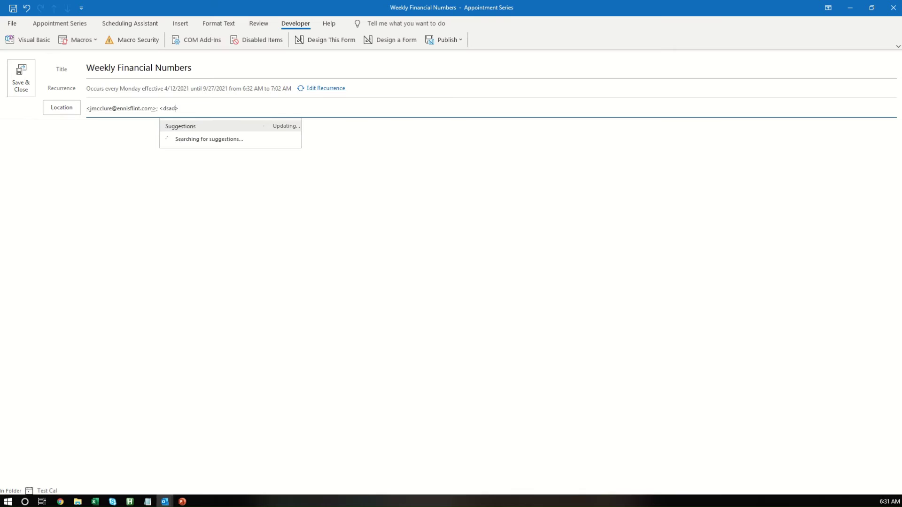
pyautogui.moveTo(247, 114); pyautogui.dragTo(160, 114)
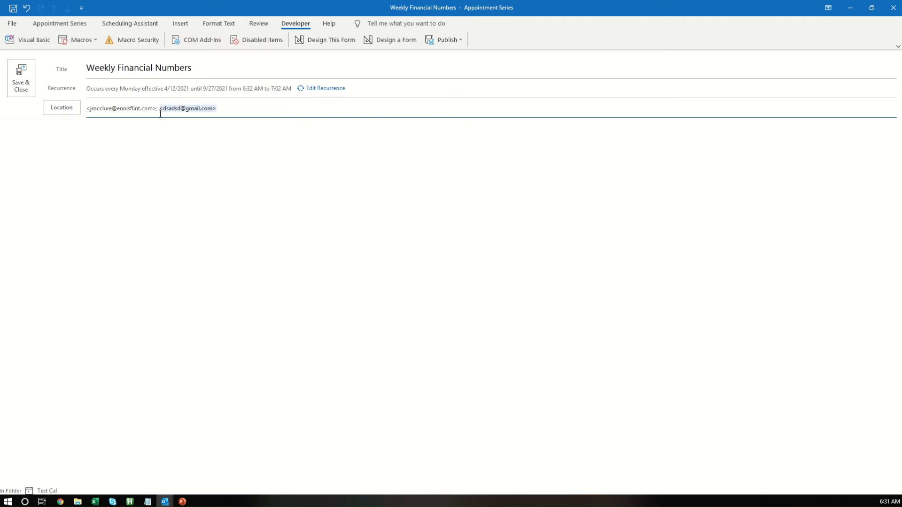
pyautogui.press('BackSpace')
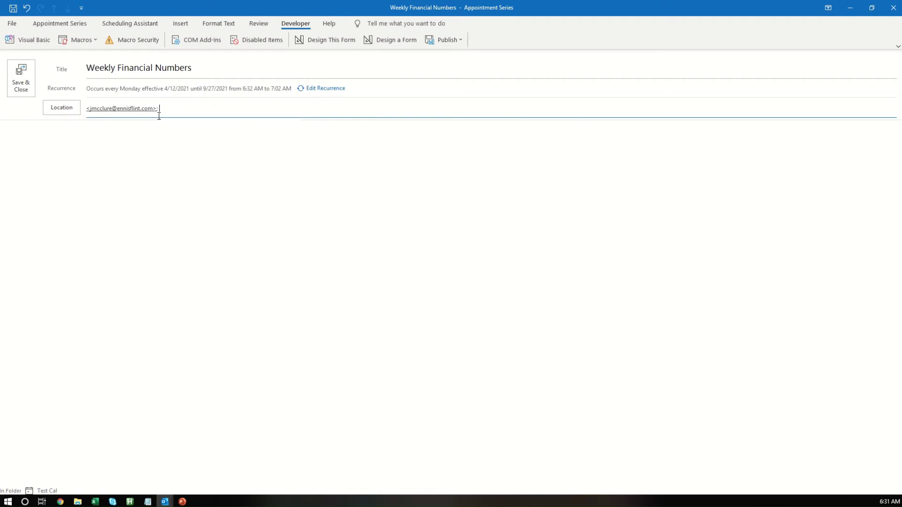
# Step: Write the body 'Please send me your weekly financial numbers.' with a 'Thanks' sign-off
pyautogui.click(104, 153)
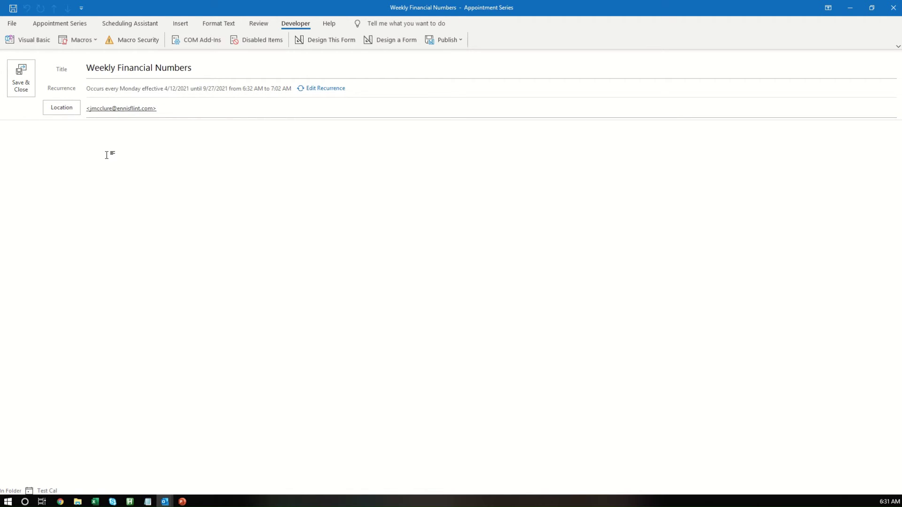
pyautogui.write('Hel')
pyautogui.write('Please send me y')
pyautogui.write('ou rweekly')
pyautogui.press('BackSpace')
pyautogui.press('BackSpace')
pyautogui.press('BackSpace')
pyautogui.press('BackSpace')
pyautogui.press('BackSpace')
pyautogui.press('BackSpace')
pyautogui.press('BackSpace')
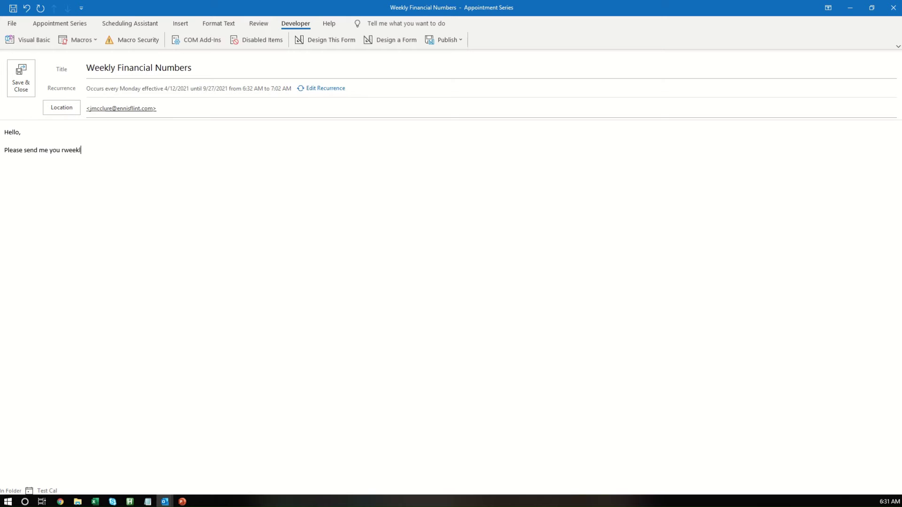
pyautogui.write('e weekly financial numbers.')
pyautogui.press('Return')
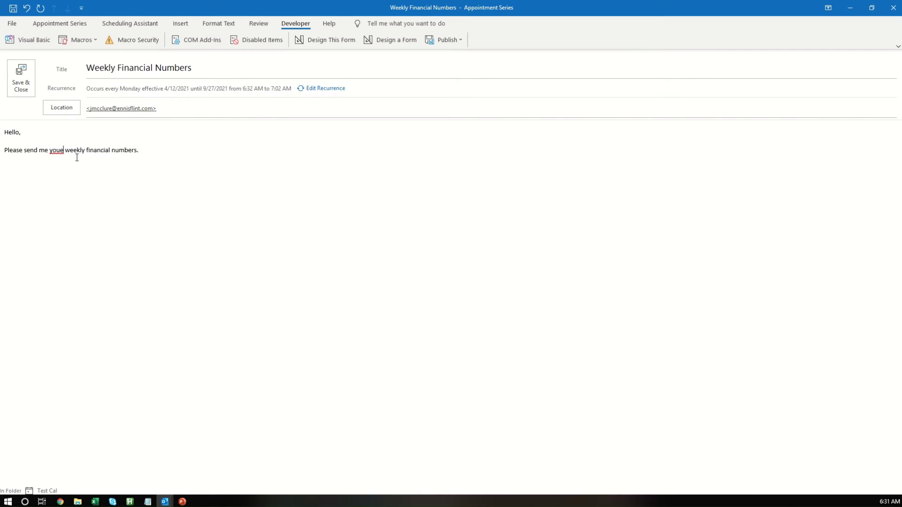
pyautogui.press('BackSpace')
pyautogui.write('rs.  ')
pyautogui.write('Thanks, ')
pyautogui.write('Jonathan')
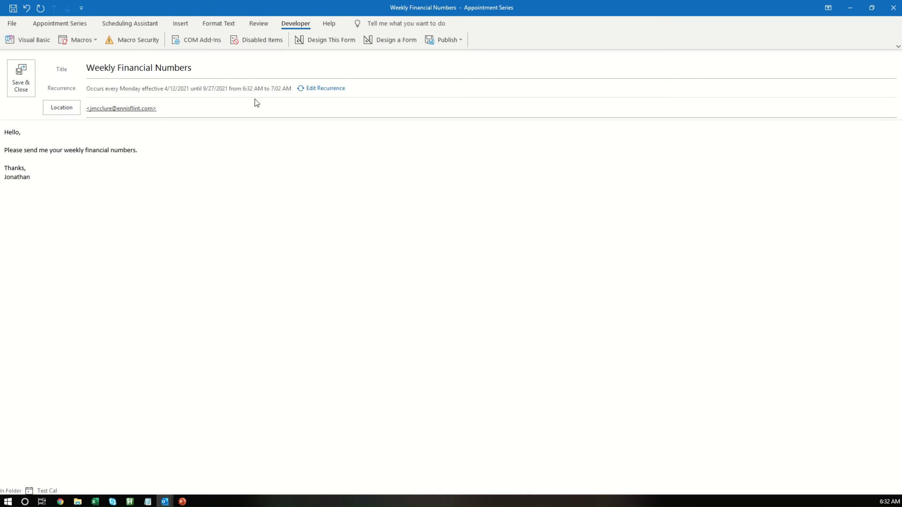
pyautogui.click(321, 89)
# Step: Change the series start time to 6:33 AM, then save and close the appointment
pyautogui.click(382, 184)
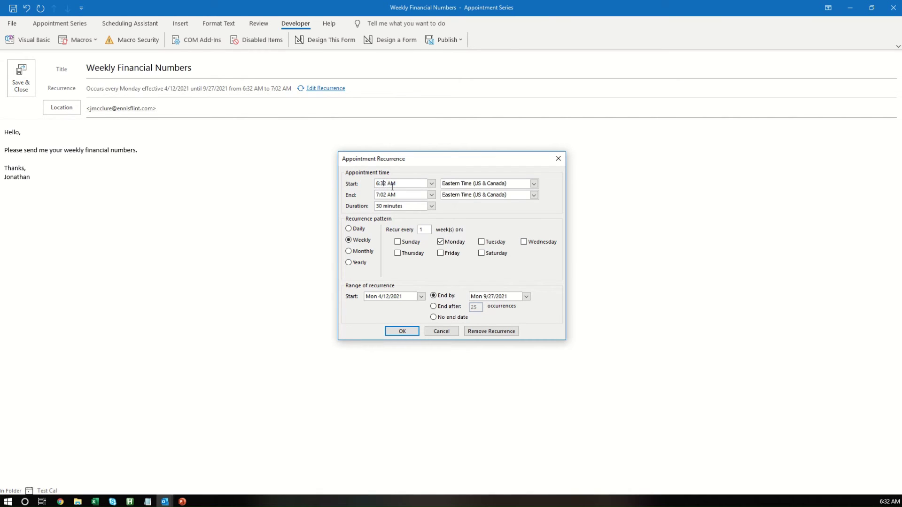
pyautogui.press('BackSpace')
pyautogui.write('3')
pyautogui.click(402, 332)
pyautogui.click(20, 78)
# Step: Categorize the April 12 Weekly Financial Numbers appointment as Send Schedule Recurring Email, then open Visual Basic
pyautogui.click(246, 256)
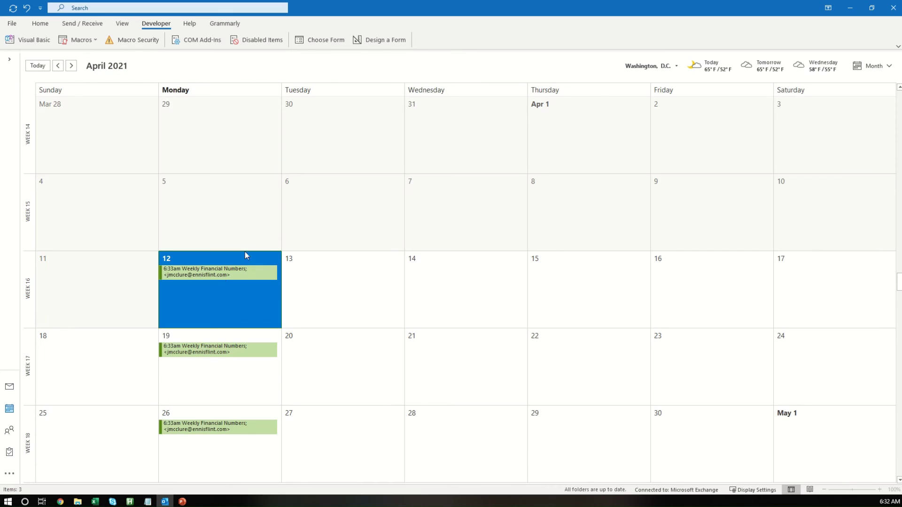
pyautogui.click(214, 272)
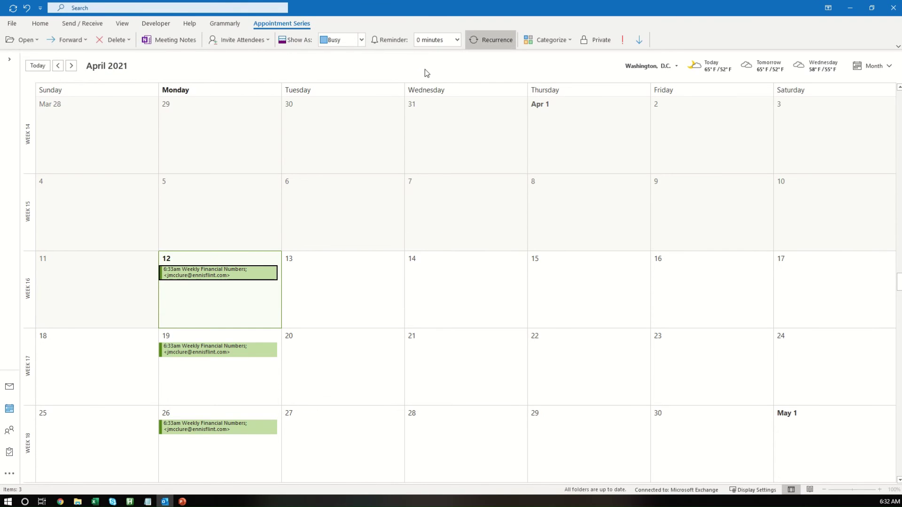
pyautogui.click(550, 40)
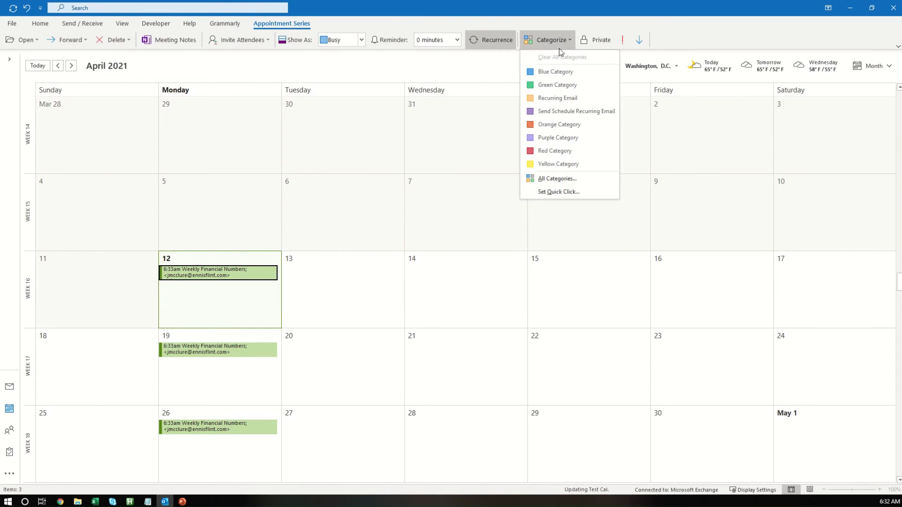
pyautogui.click(578, 110)
pyautogui.click(344, 217)
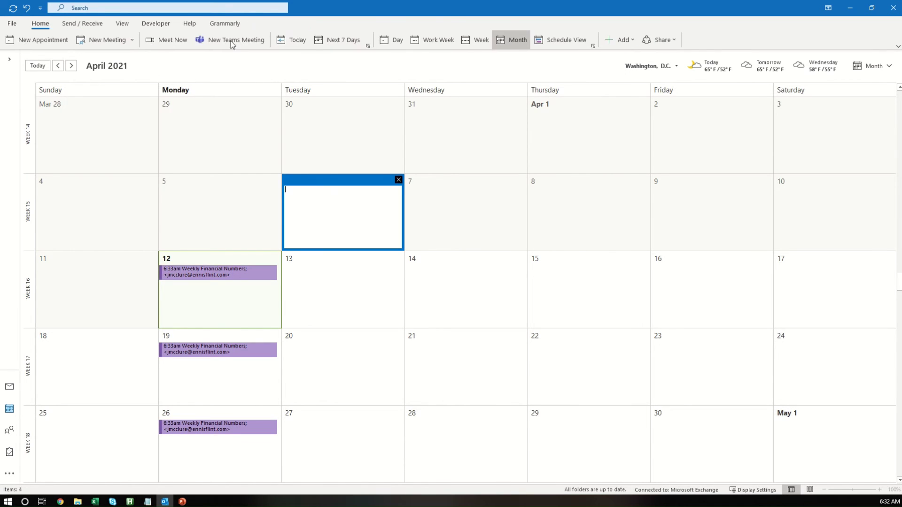
pyautogui.click(147, 23)
pyautogui.click(77, 39)
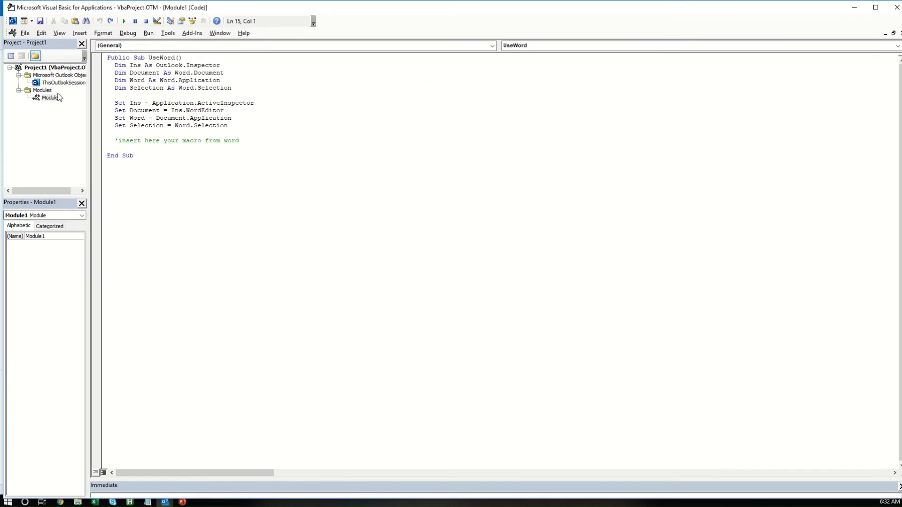
# Step: In ThisOutlookSession, delete the Recurring Email part of line 47's ElseIf condition
pyautogui.doubleClick(58, 82)
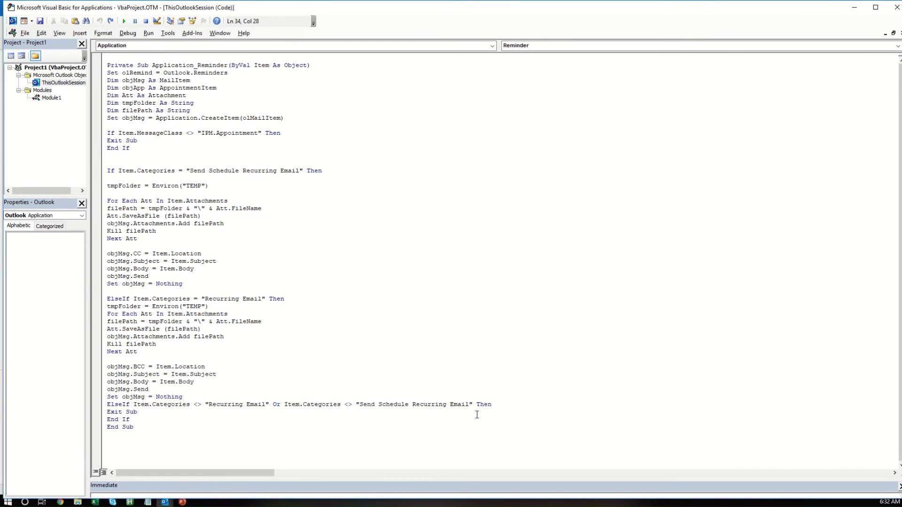
pyautogui.moveTo(469, 404); pyautogui.dragTo(209, 405)
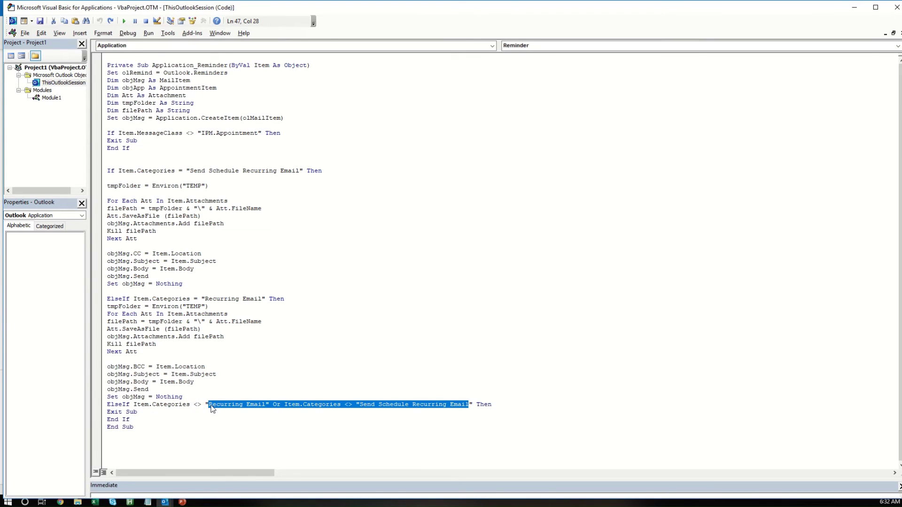
pyautogui.click(360, 404)
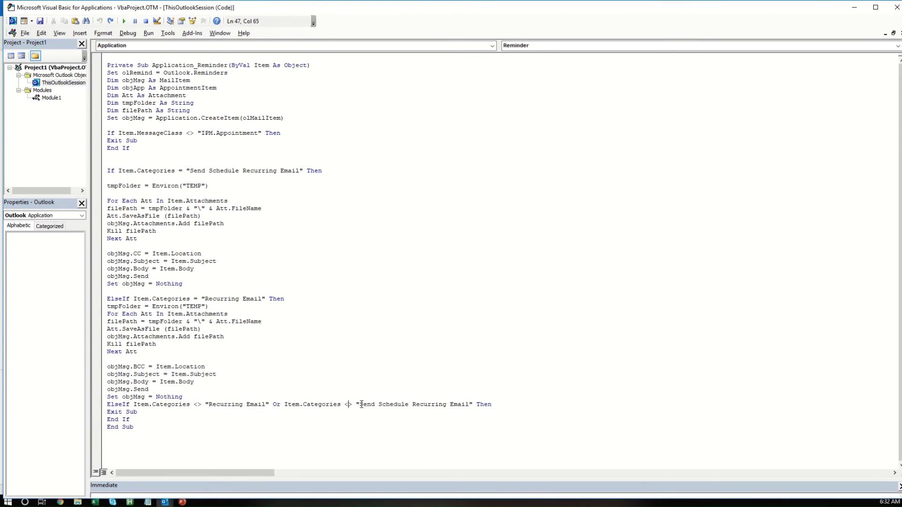
pyautogui.moveTo(360, 404); pyautogui.dragTo(211, 400)
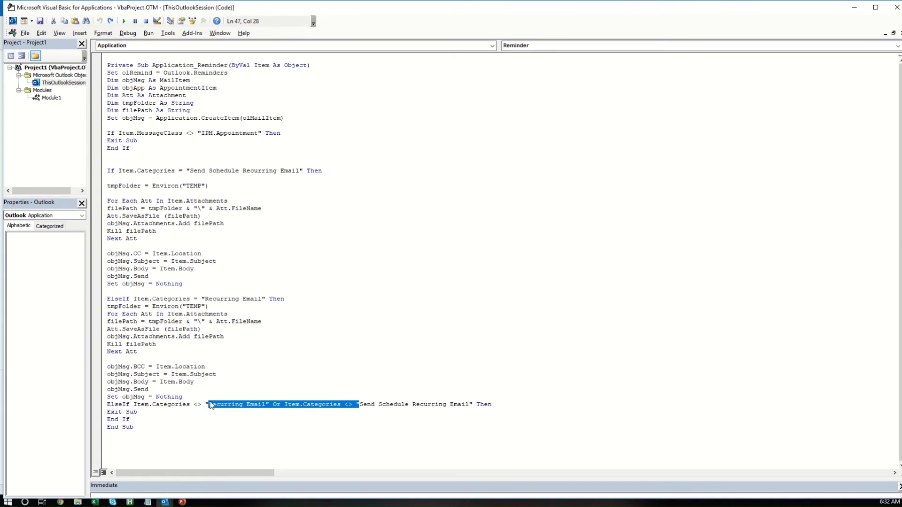
pyautogui.rightClick(210, 405)
pyautogui.click(258, 268)
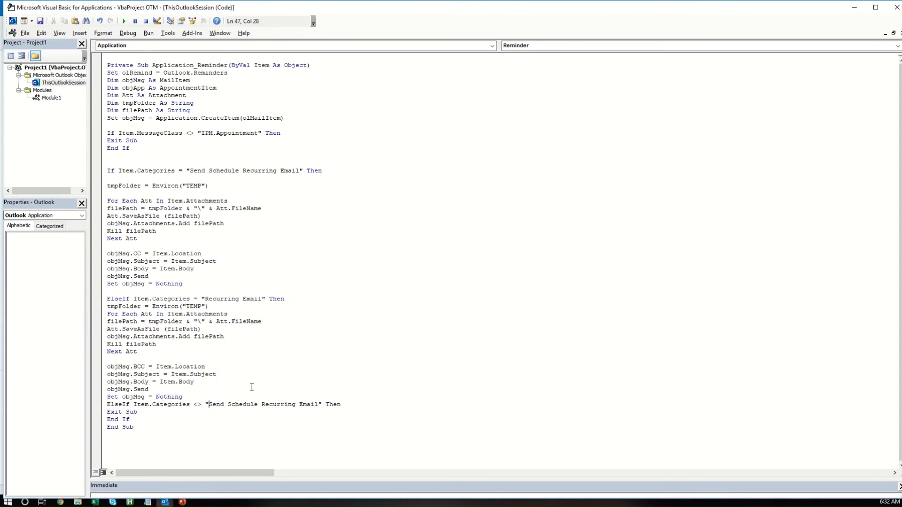
# Step: Undo the deletion to restore the ElseIf condition, then close the VBA editor
pyautogui.moveTo(345, 405); pyautogui.dragTo(182, 399)
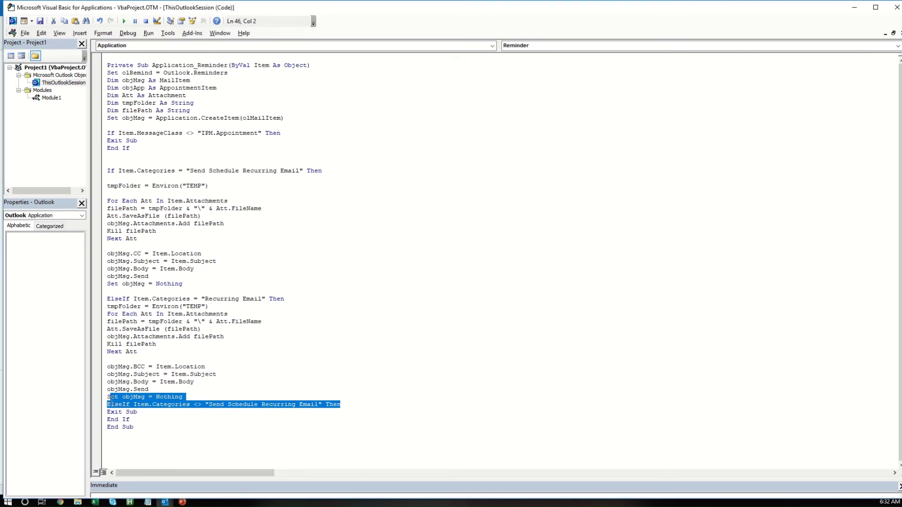
pyautogui.click(217, 404)
pyautogui.click(100, 21)
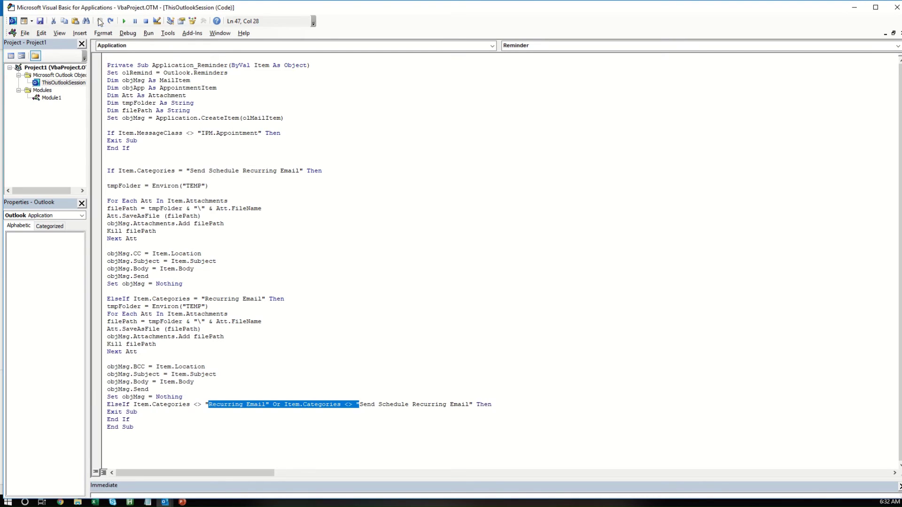
pyautogui.click(398, 404)
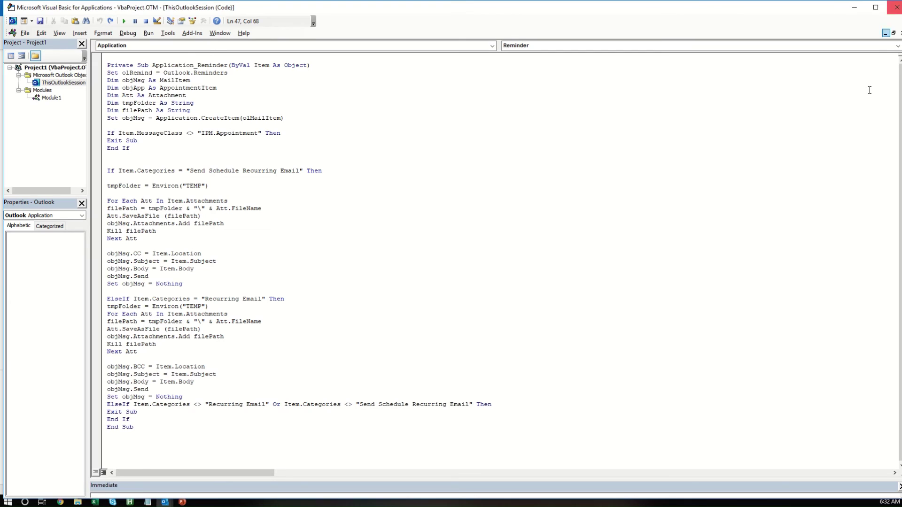
pyautogui.click(896, 7)
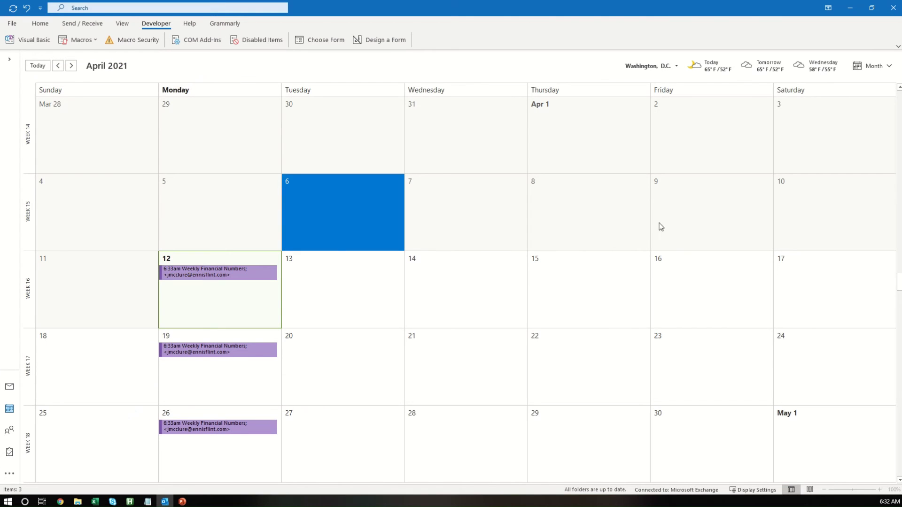
pyautogui.click(200, 277)
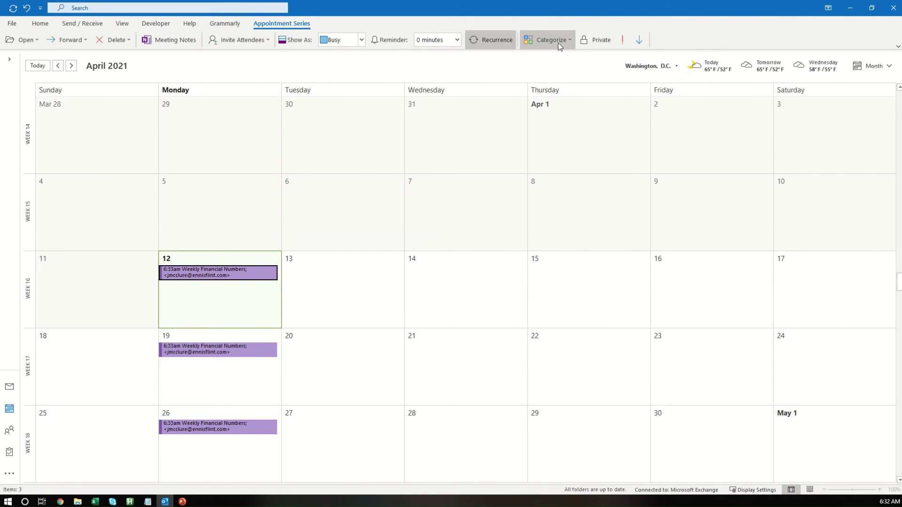
pyautogui.click(548, 39)
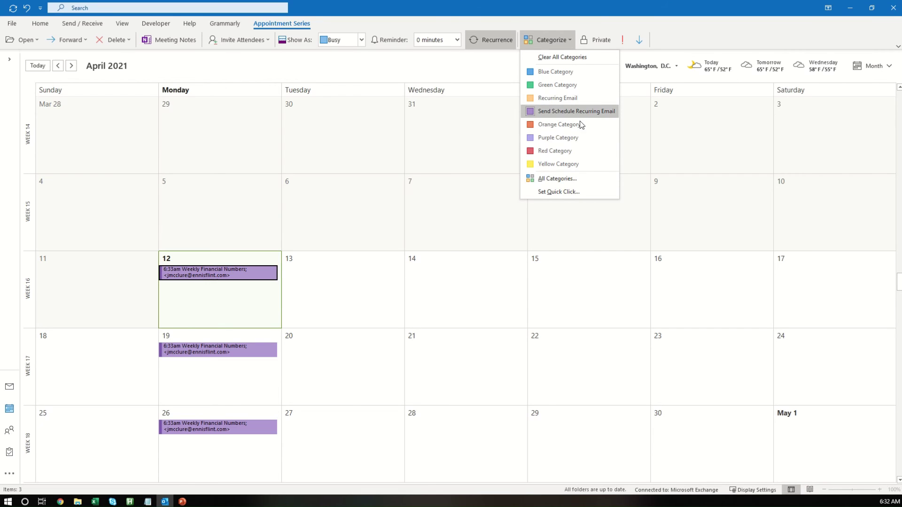
pyautogui.click(547, 179)
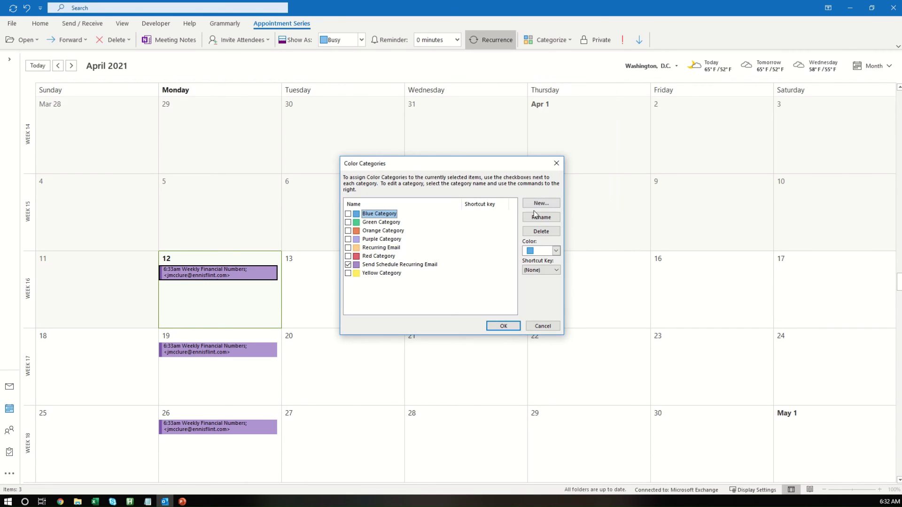
pyautogui.click(422, 264)
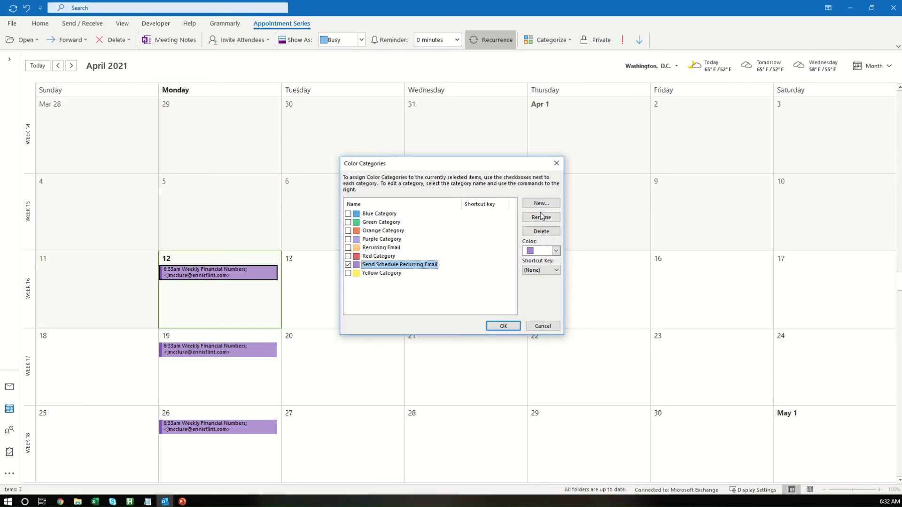
pyautogui.click(491, 326)
pyautogui.click(489, 326)
pyautogui.click(362, 323)
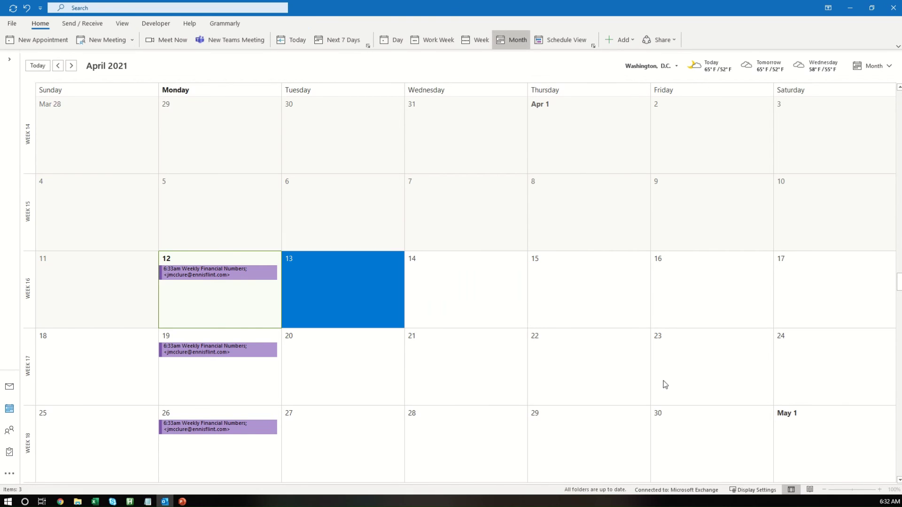
# Step: Check the clock and the April 19 appointment's reminder, then wait for 6:33 AM
pyautogui.click(887, 502)
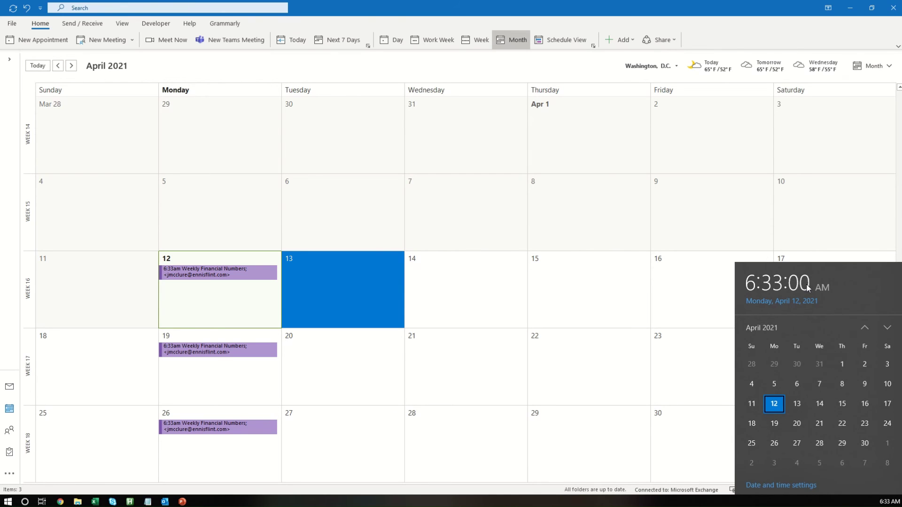
pyautogui.click(570, 238)
pyautogui.click(217, 350)
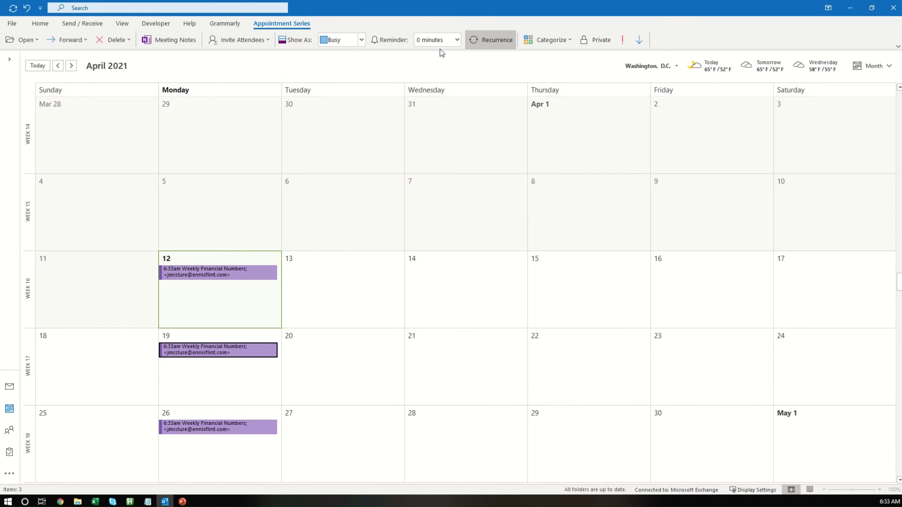
pyautogui.click(226, 239)
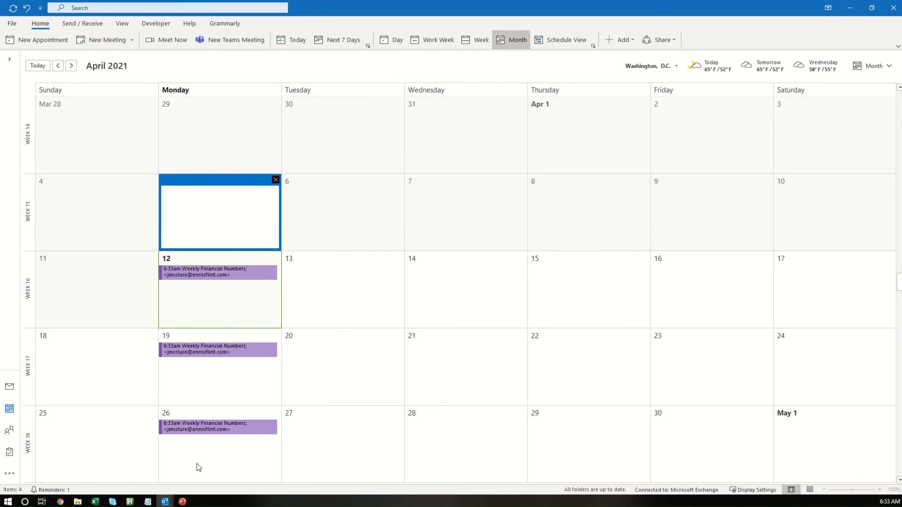
# Step: Dismiss the Weekly Financial Numbers reminder and check the Inbox for the auto-sent e-mail
pyautogui.click(220, 458)
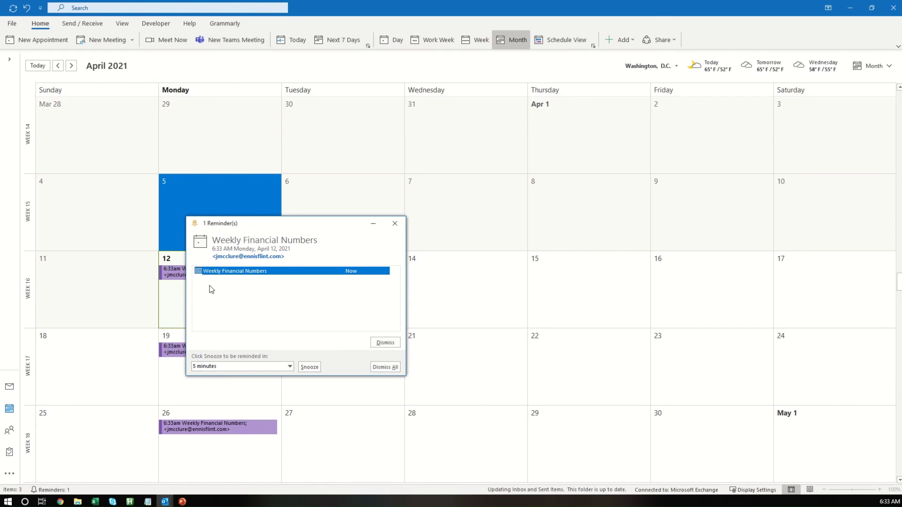
pyautogui.click(385, 343)
pyautogui.click(419, 299)
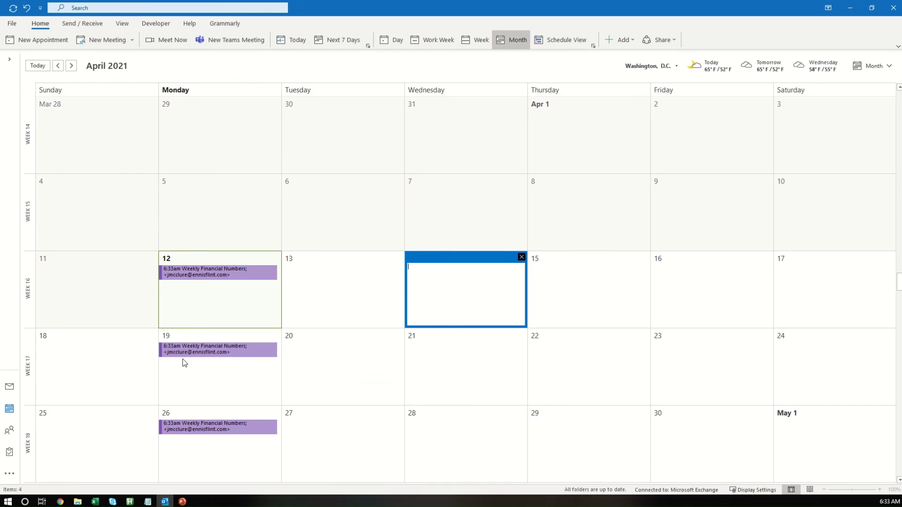
pyautogui.click(9, 387)
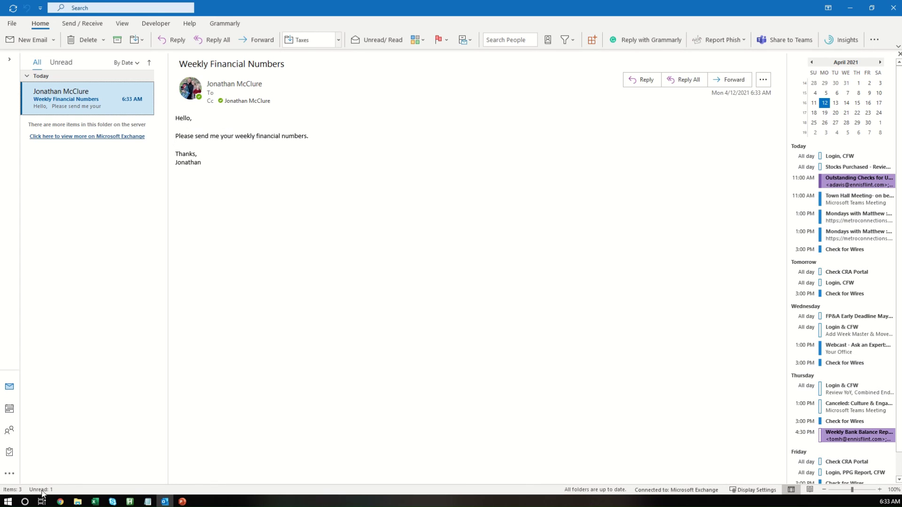
# Step: Review the April Weekly Financial Numbers appointments in the calendar
pyautogui.click(10, 408)
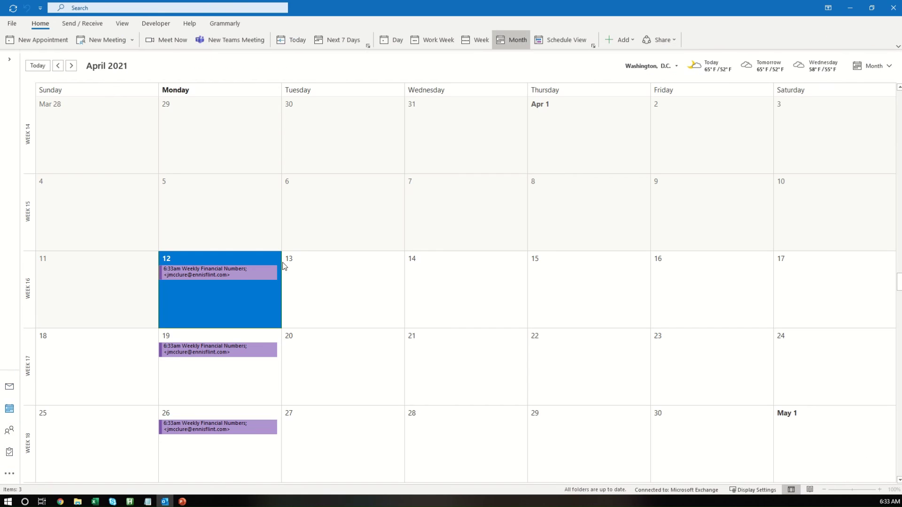
pyautogui.click(203, 357)
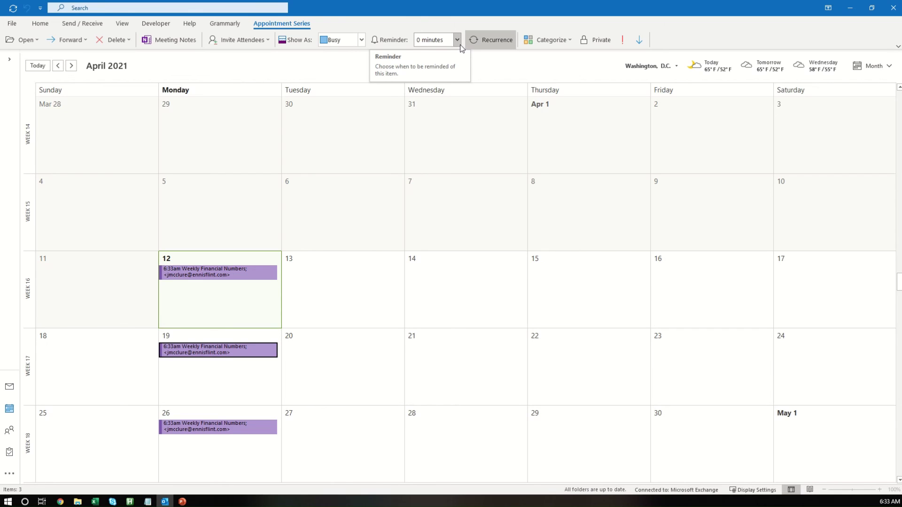
pyautogui.click(500, 169)
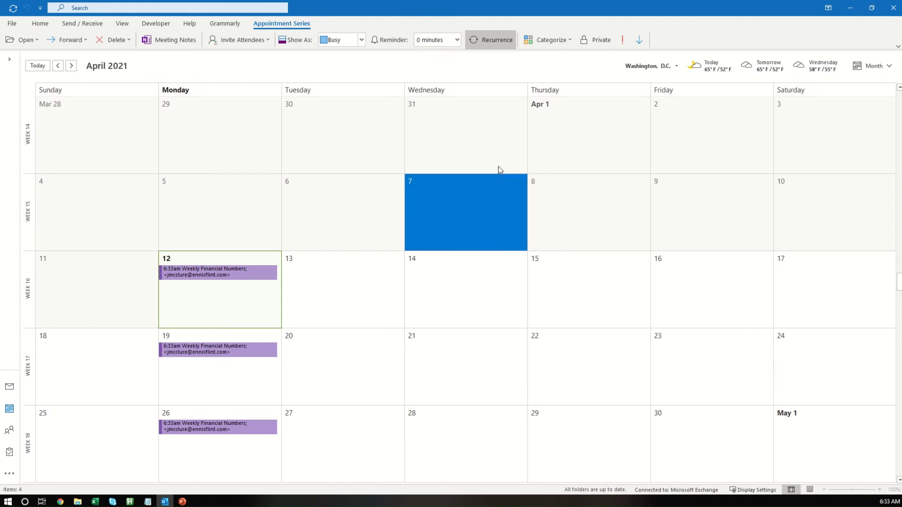
# Step: Quit Outlook saving VbaProject.OTM, then relaunch it from Windows search
pyautogui.click(893, 7)
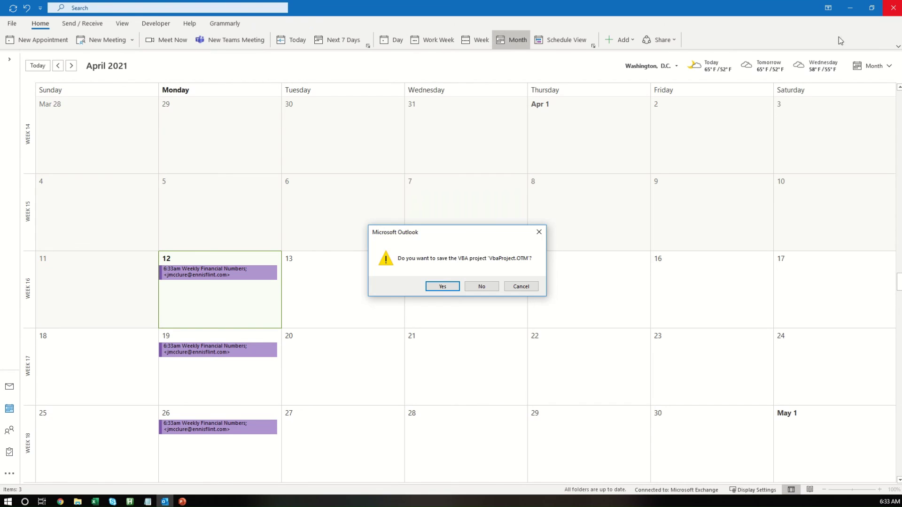
pyautogui.click(442, 286)
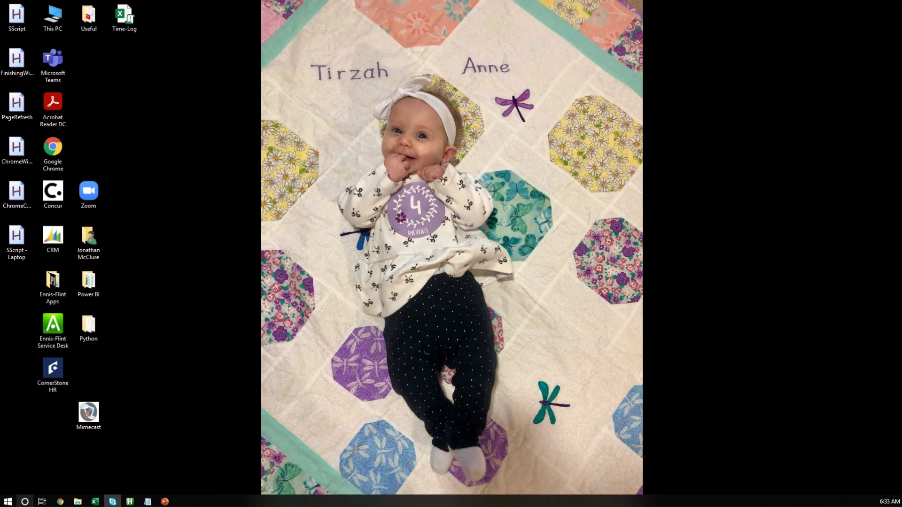
pyautogui.click(26, 502)
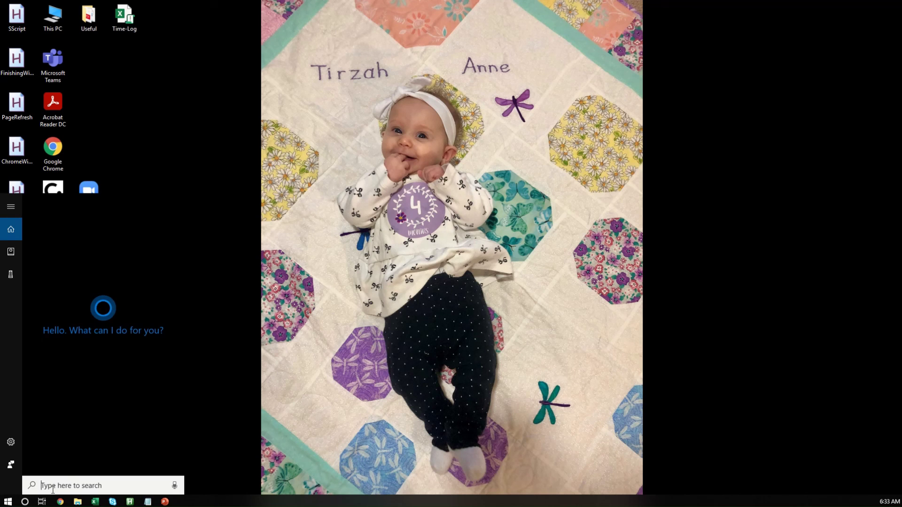
pyautogui.write('outl')
pyautogui.click(120, 256)
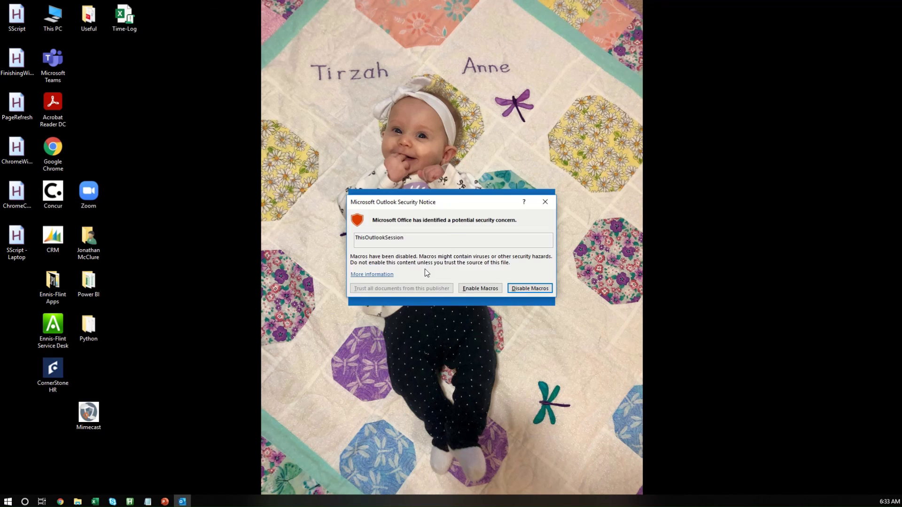
# Step: Enable macros in the Security Notice and return to the April 2021 calendar
pyautogui.click(484, 291)
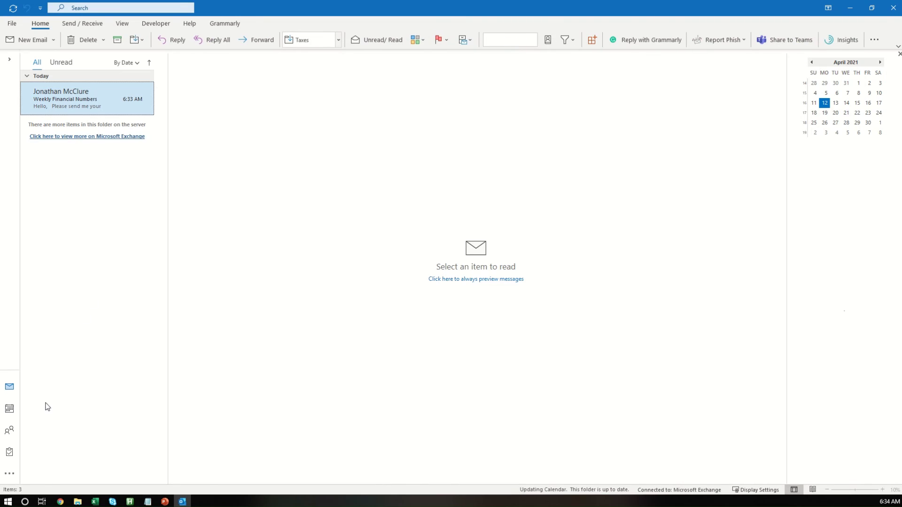
pyautogui.click(9, 409)
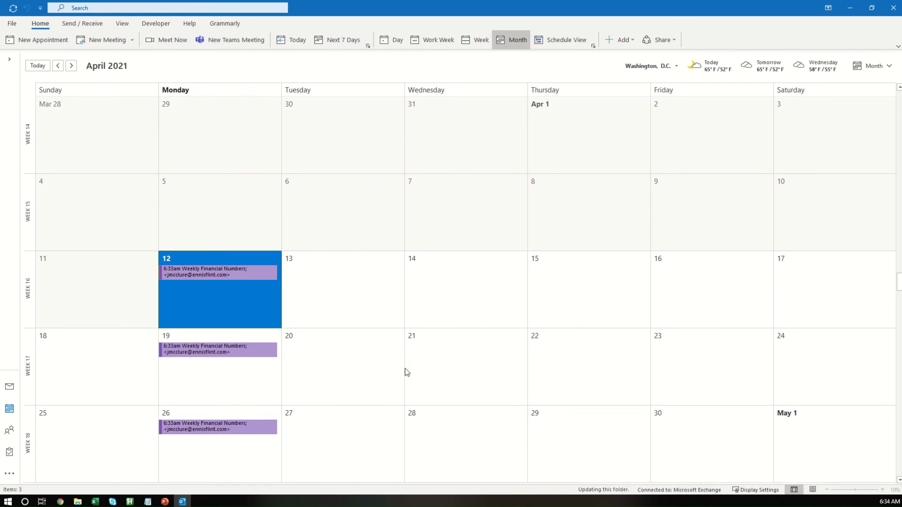
pyautogui.click(480, 300)
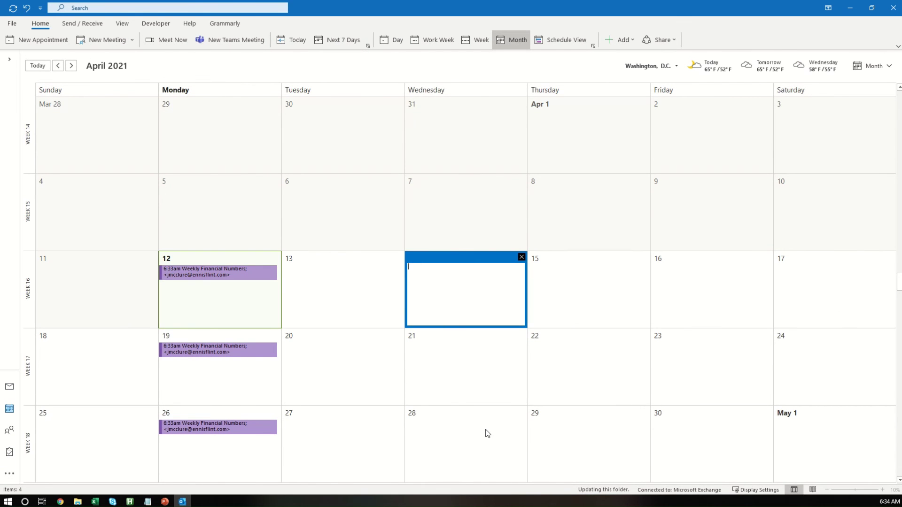